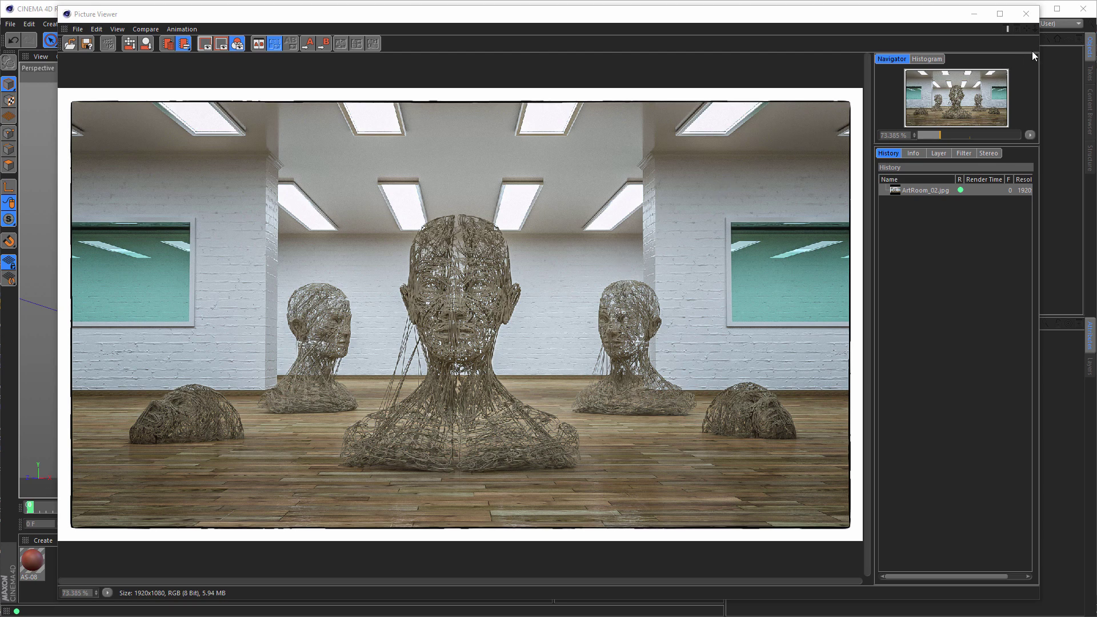
Step: Close the Picture Viewer and load Female Bust from Sculpting > Base Meshes in the Content Browser
click(1034, 17)
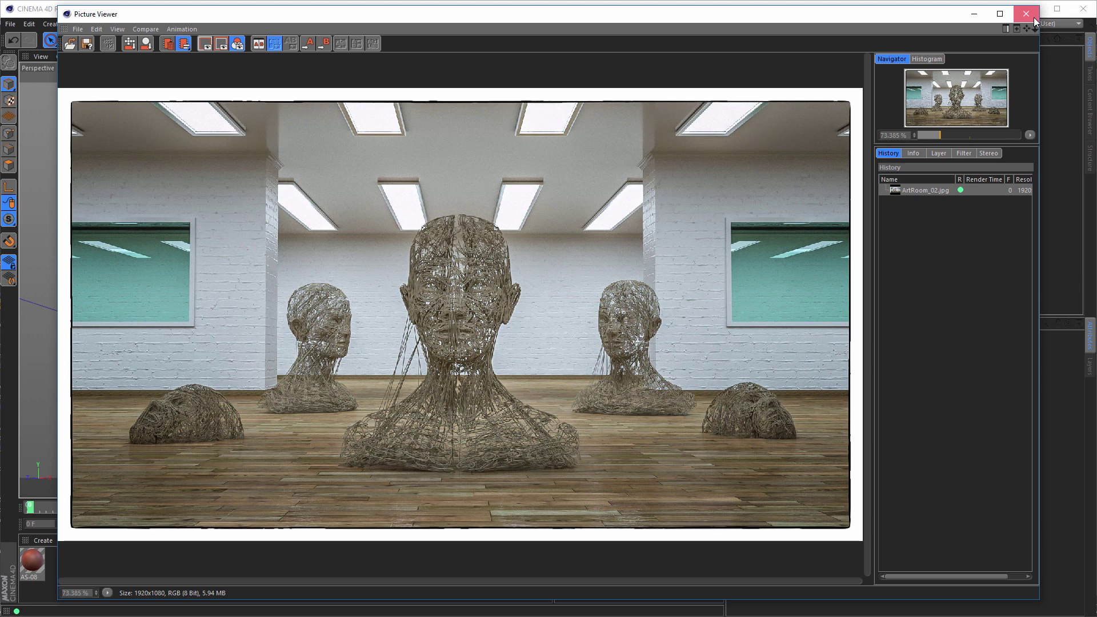
click(1033, 18)
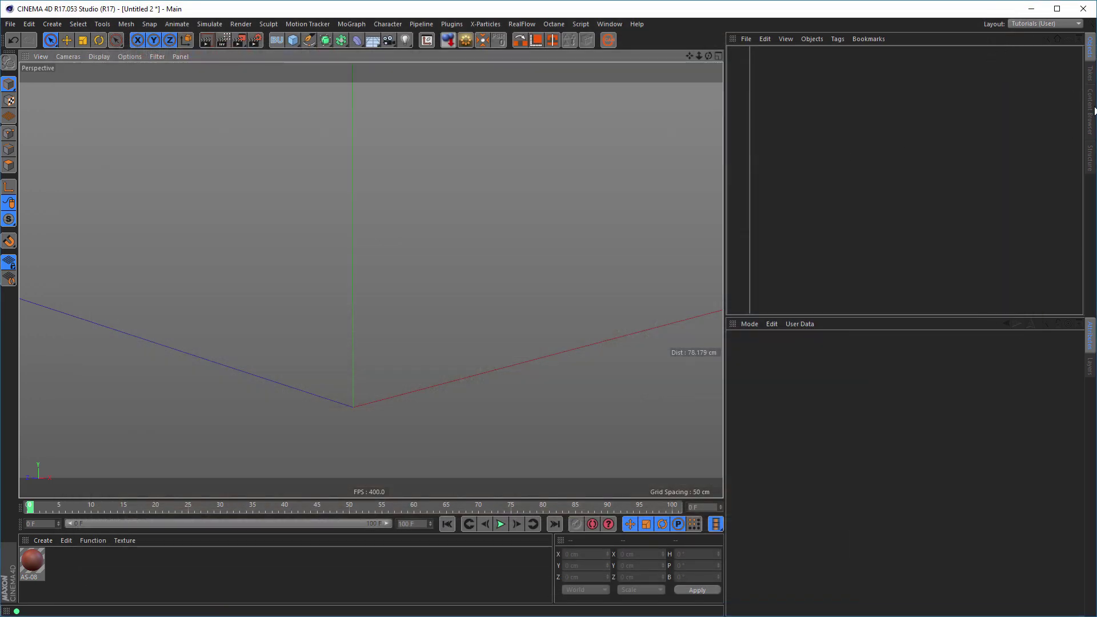
click(1090, 114)
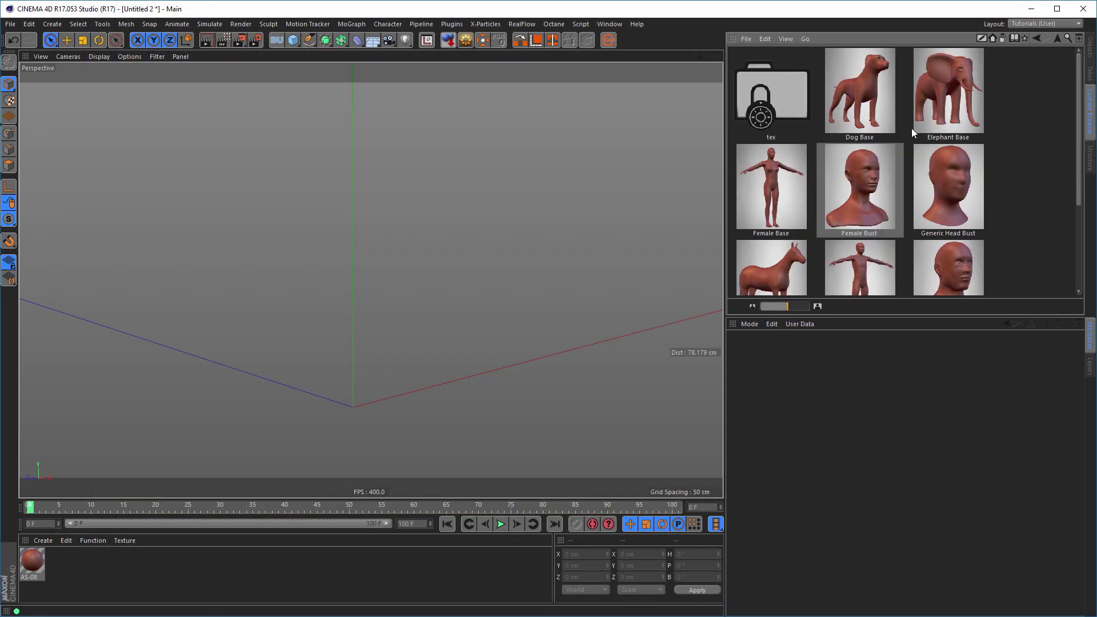
click(1057, 40)
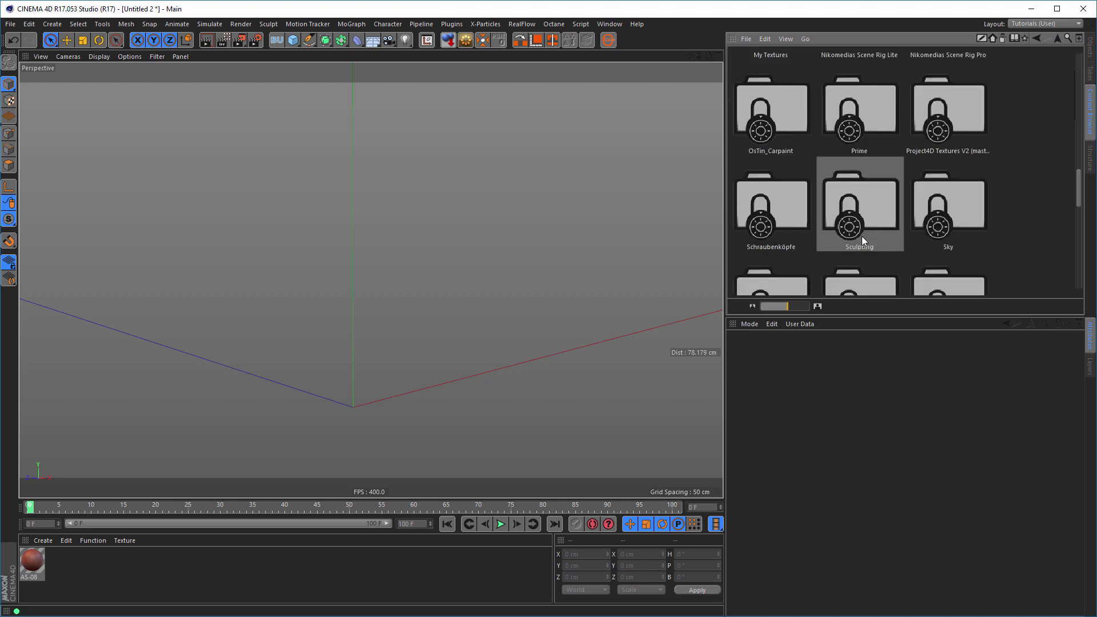
double_click(858, 202)
double_click(774, 112)
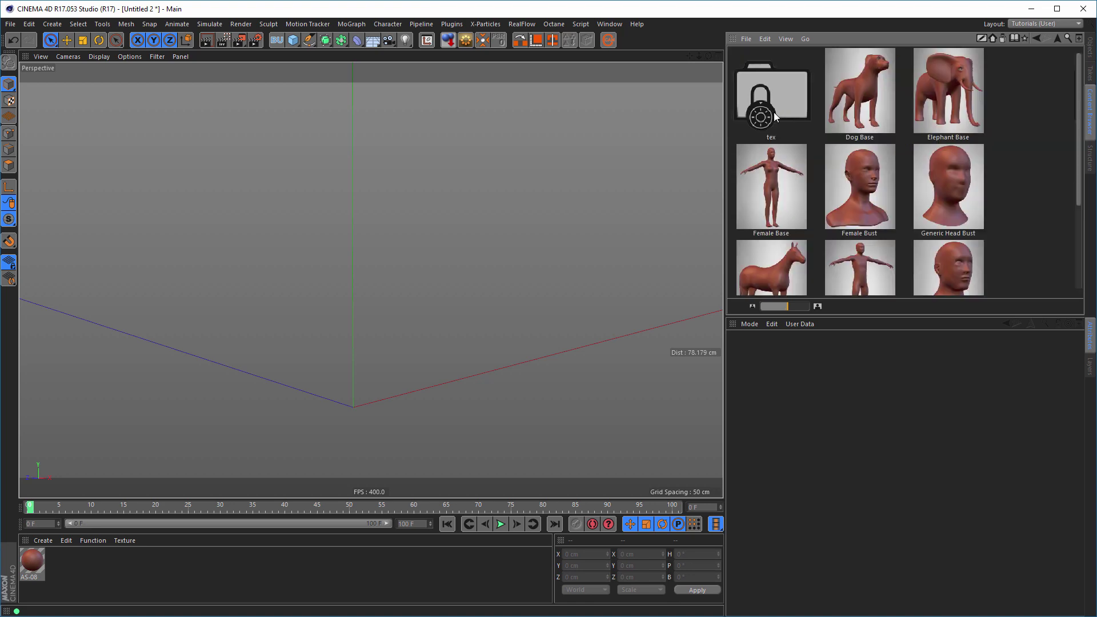
double_click(857, 190)
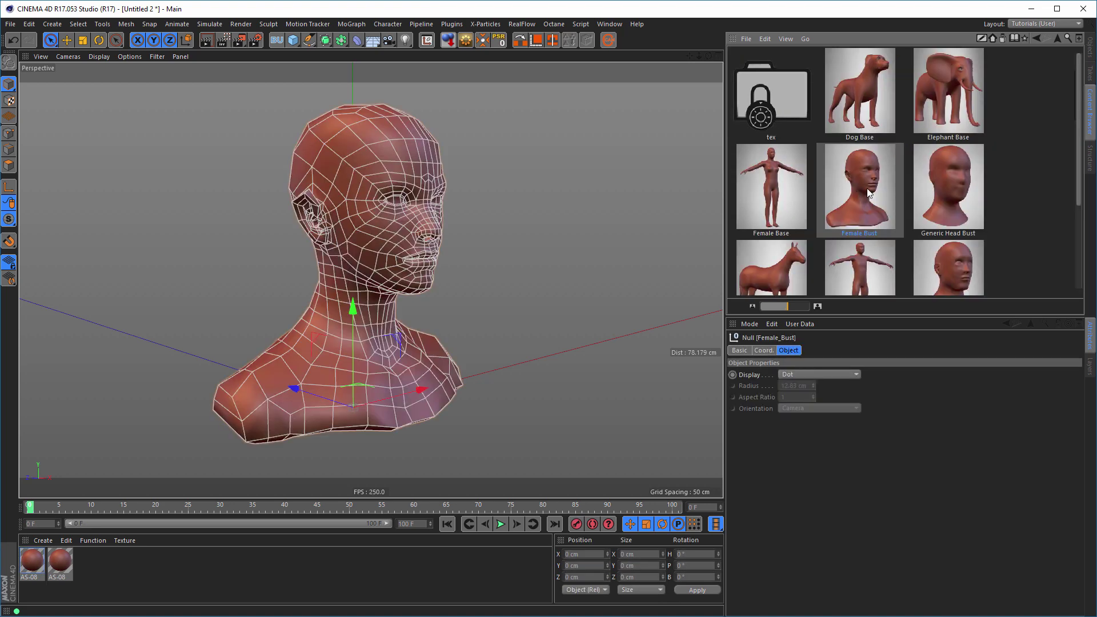
Step: Delete the Female_Bust null, keeping its child mesh in the scene
click(1089, 51)
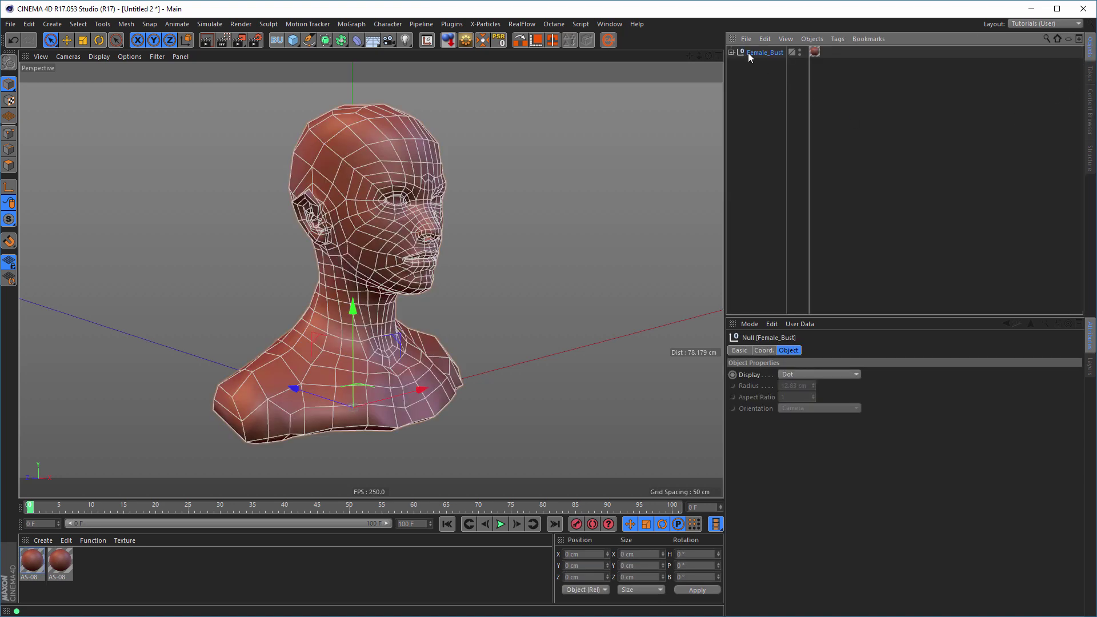
click(732, 52)
click(773, 55)
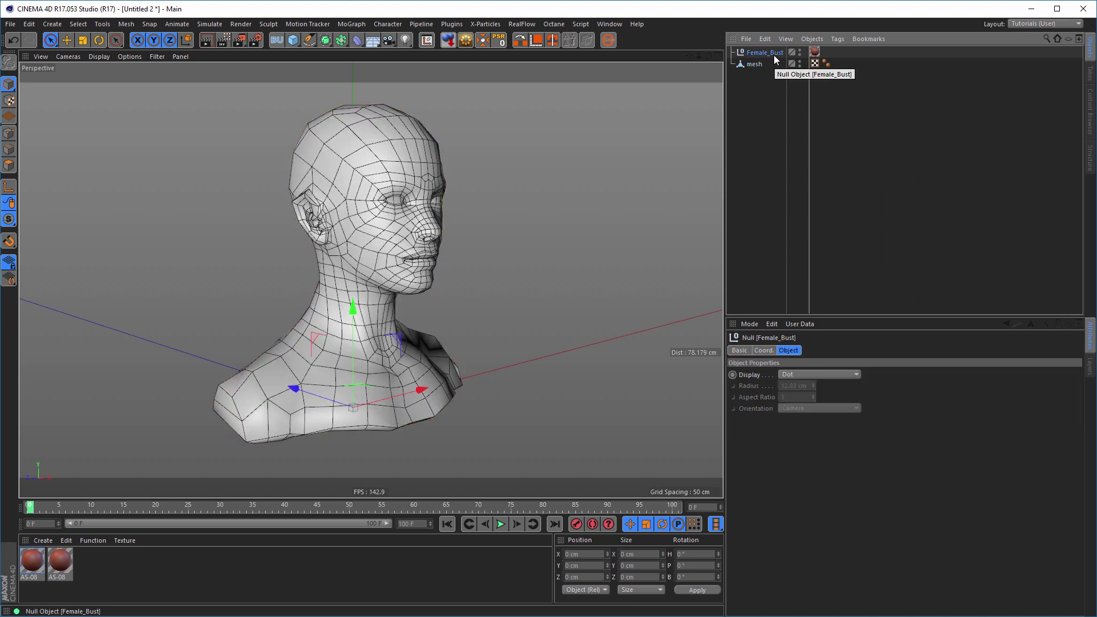
key(shift+g)
Step: Add a MoGraph Tracer with the bust mesh in its Trace Link
alt+drag(554, 198, 440, 234)
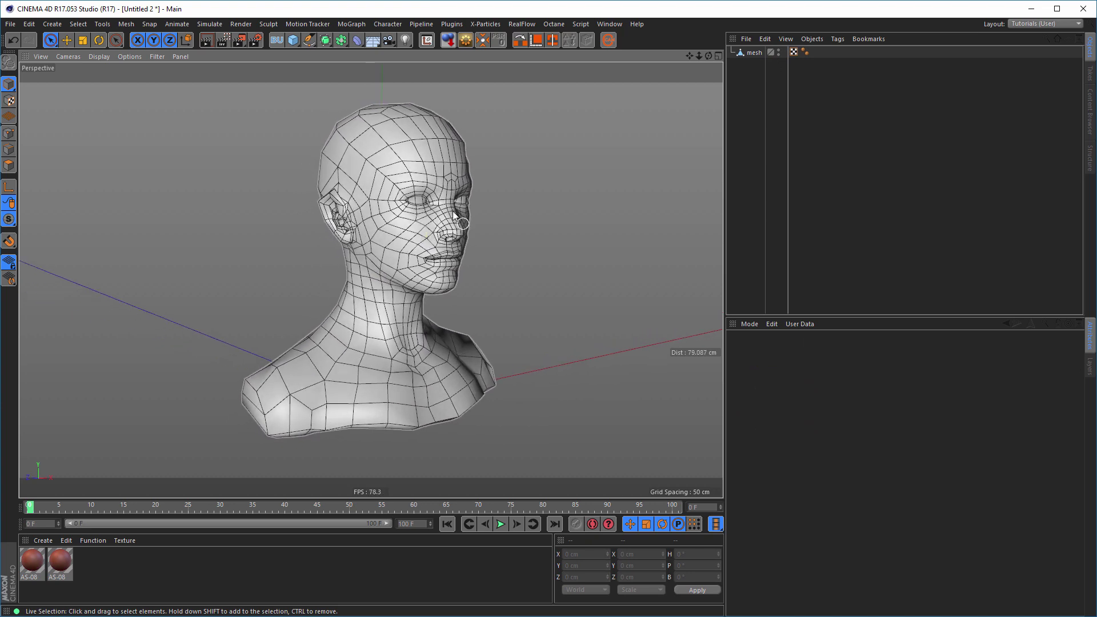
click(343, 25)
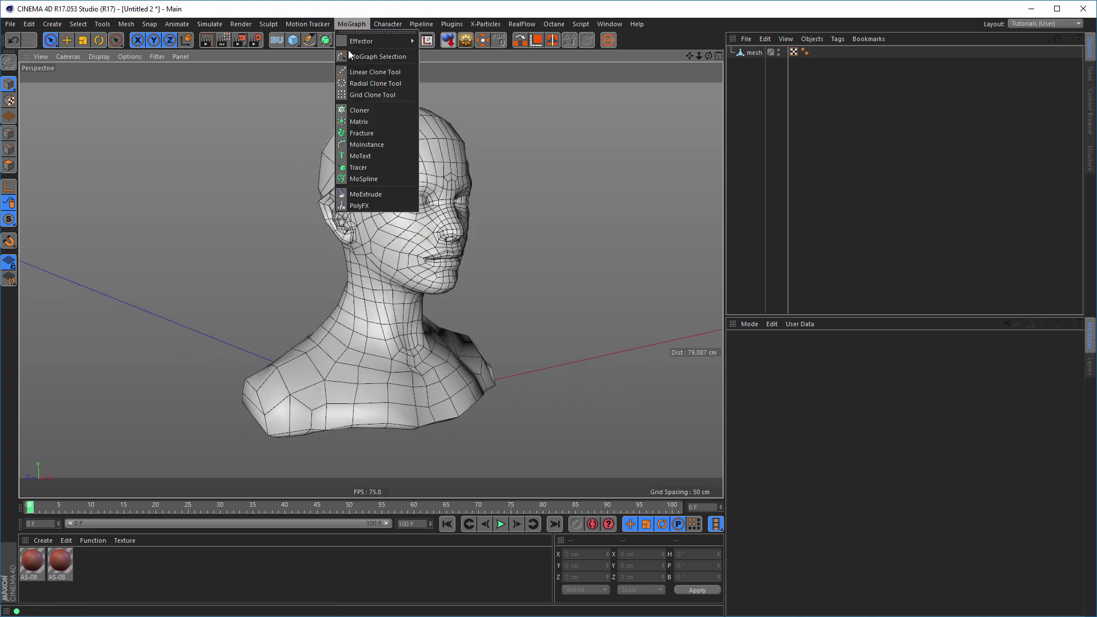
click(358, 168)
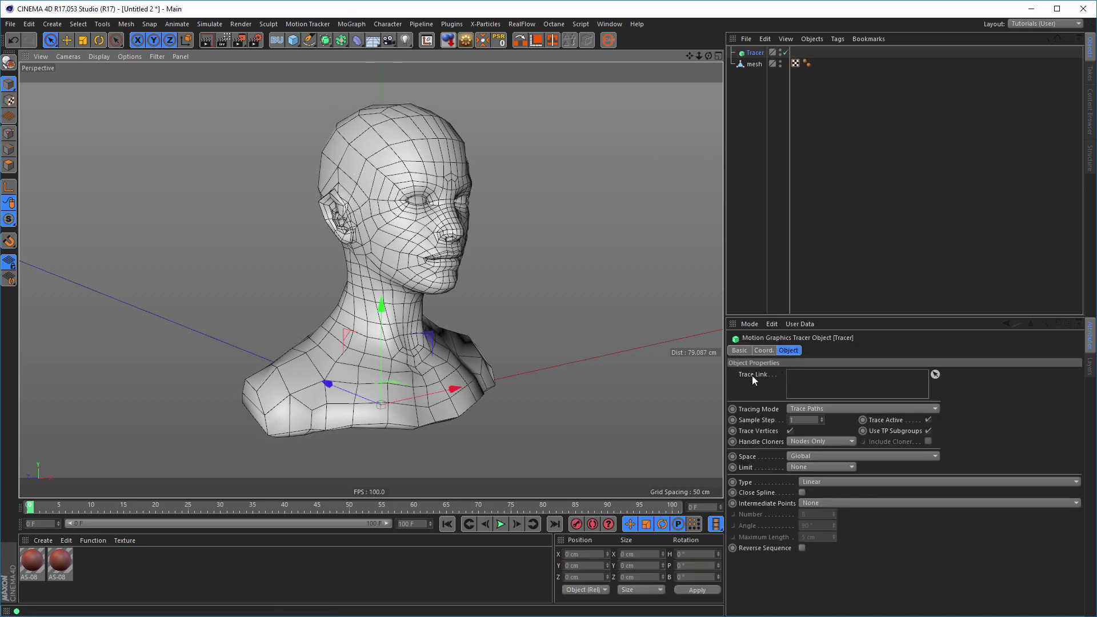
drag(754, 64, 750, 81)
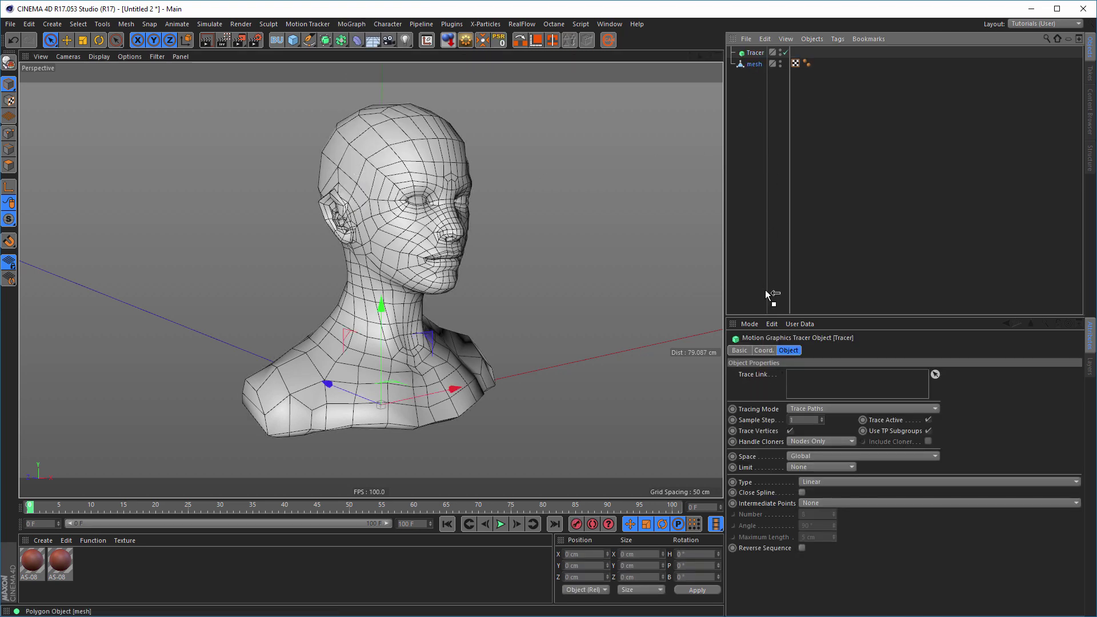
drag(769, 307, 828, 383)
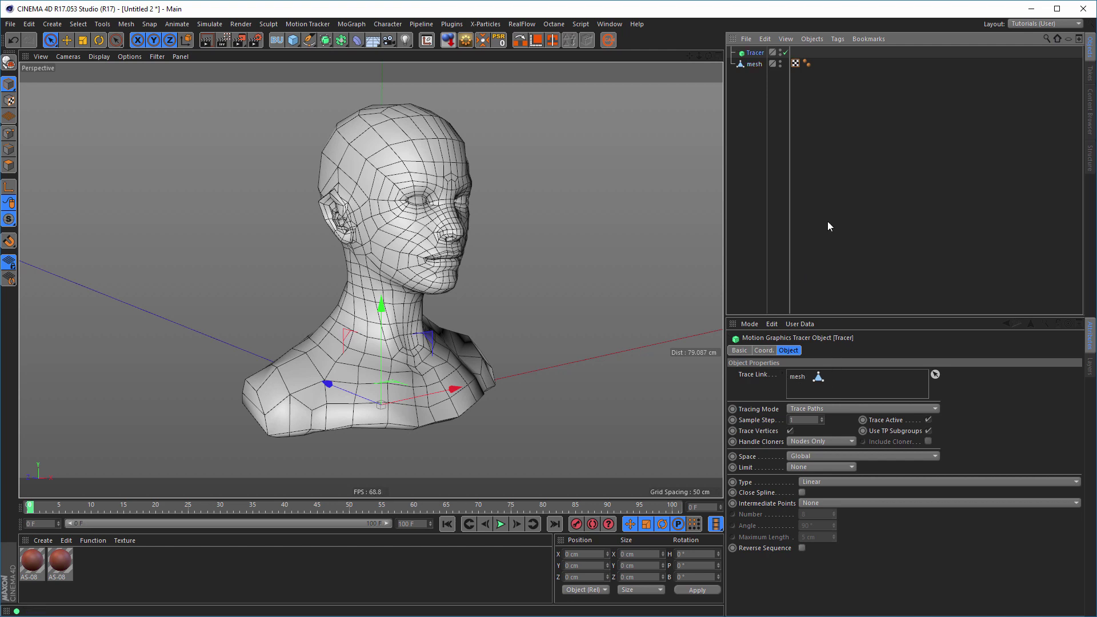
Step: Hide the solid bust mesh and set the Tracer's Tracing Mode to Connect All Objects
ctrl+click(780, 63)
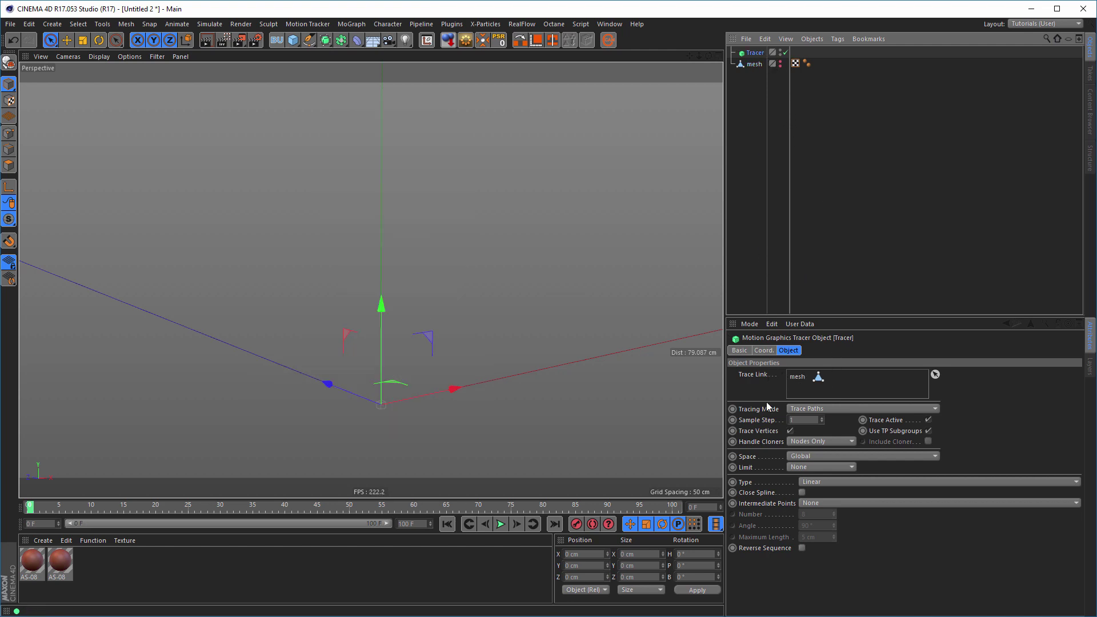
click(818, 407)
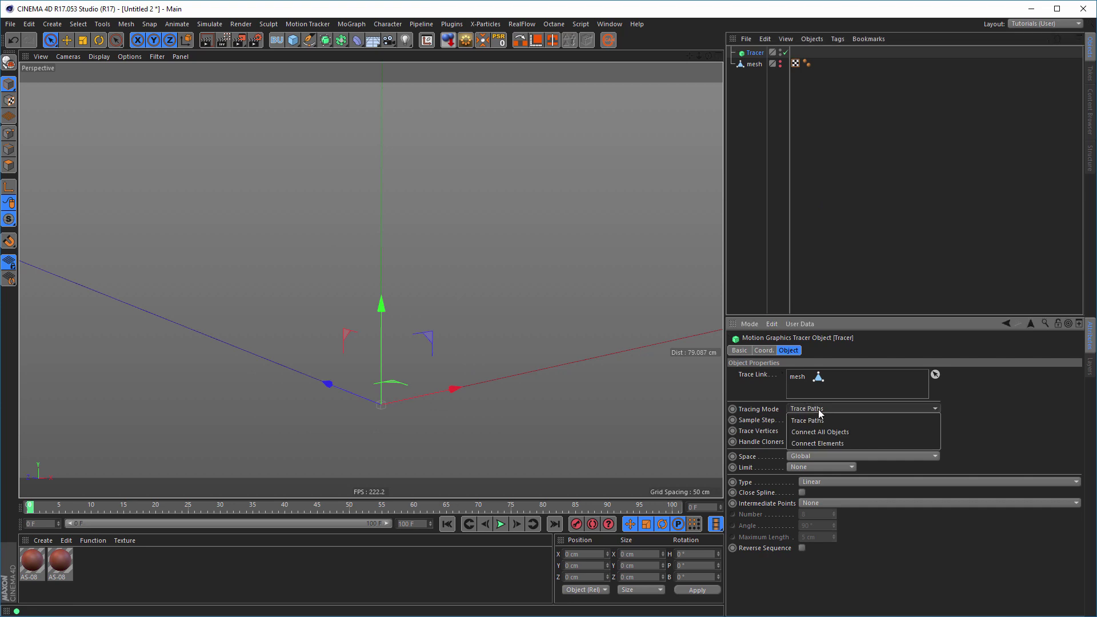
click(831, 432)
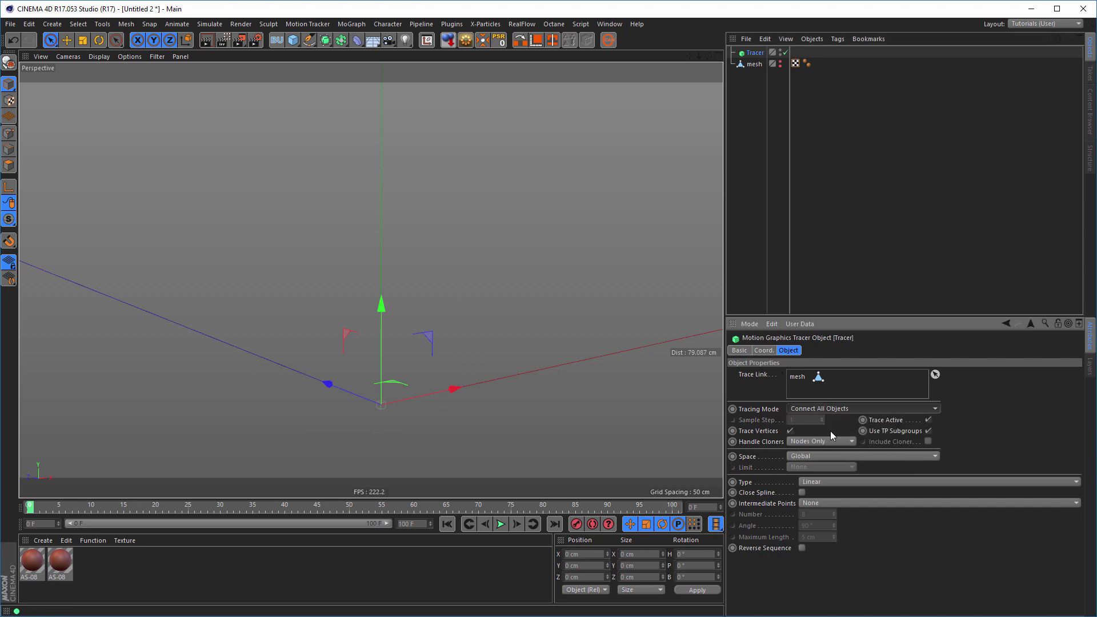
mouse_move(434, 251)
alt+mouse_down()
mouse_move(487, 247)
mouse_move(369, 241)
mouse_move(409, 224)
alt+mouse_up()
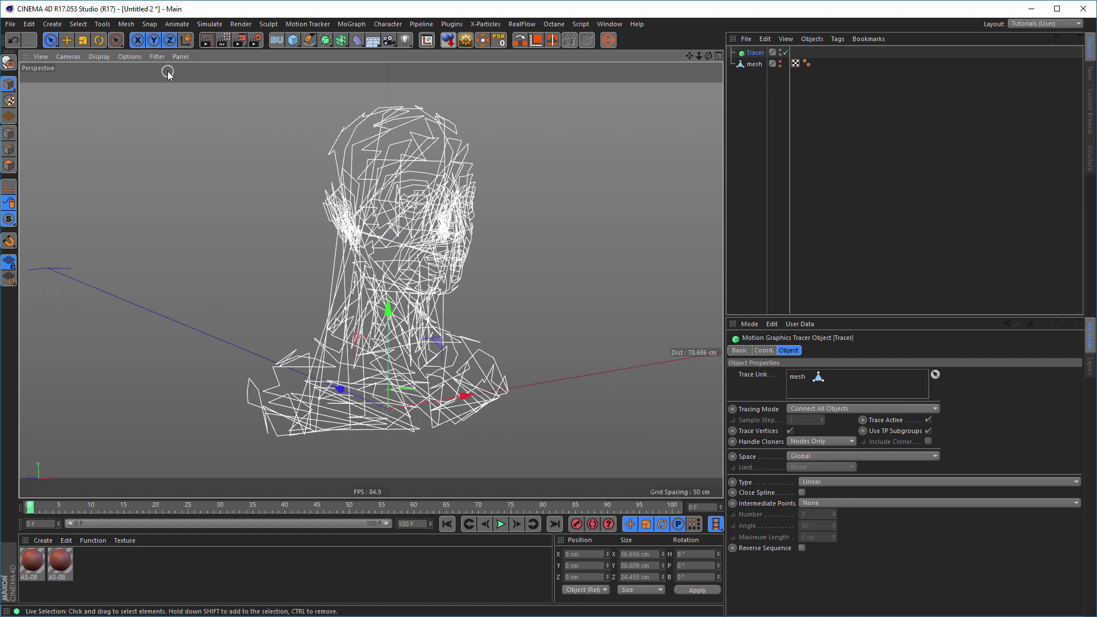
key(ctrl+r)
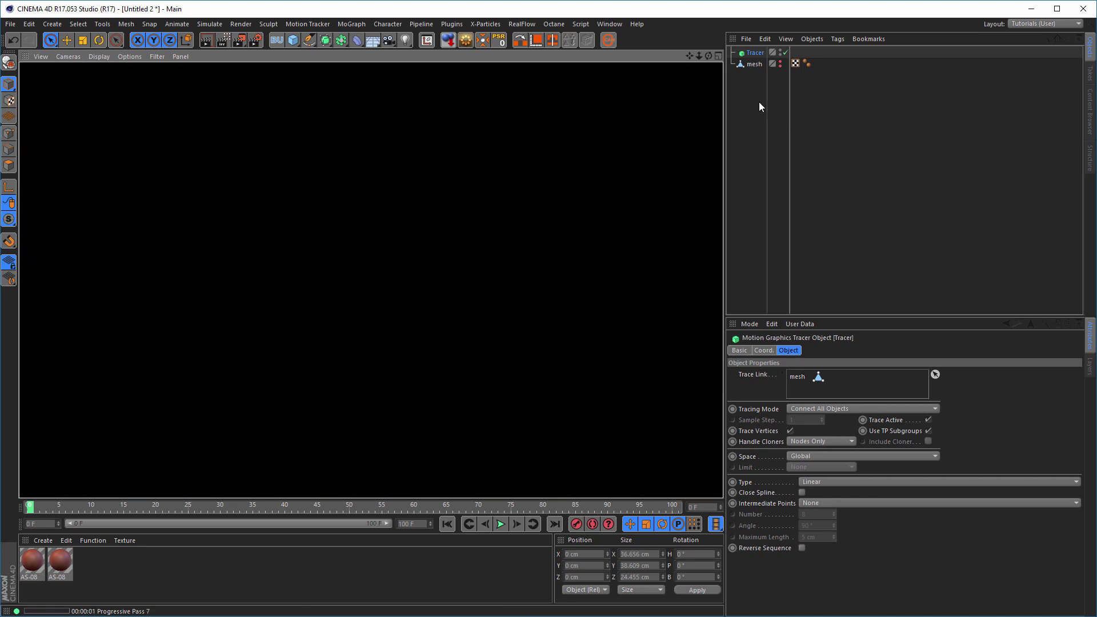
click(759, 106)
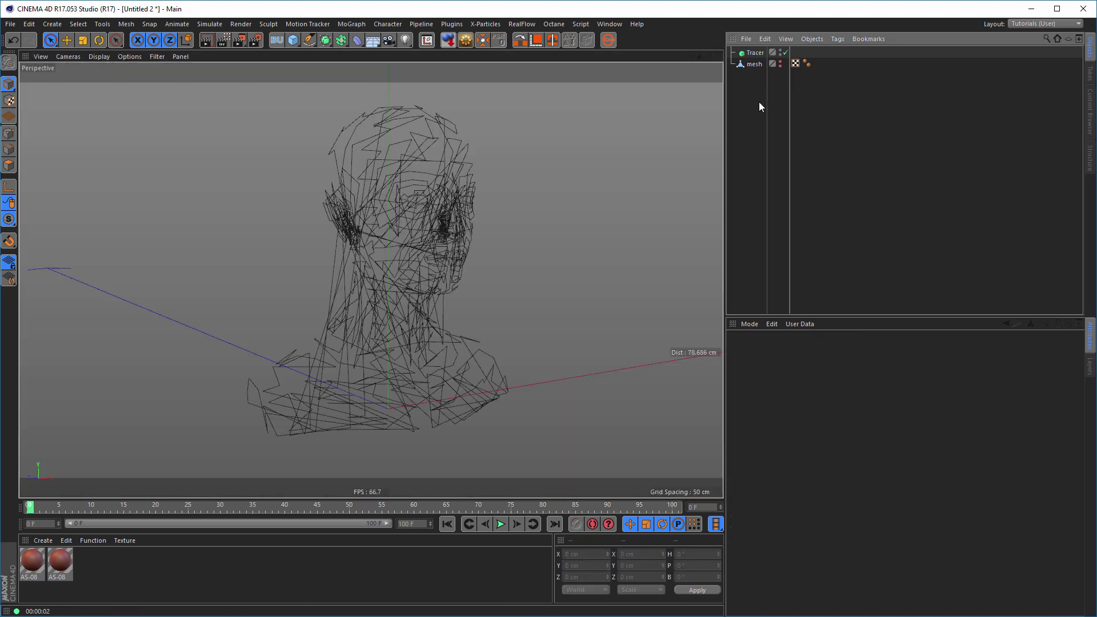
click(753, 52)
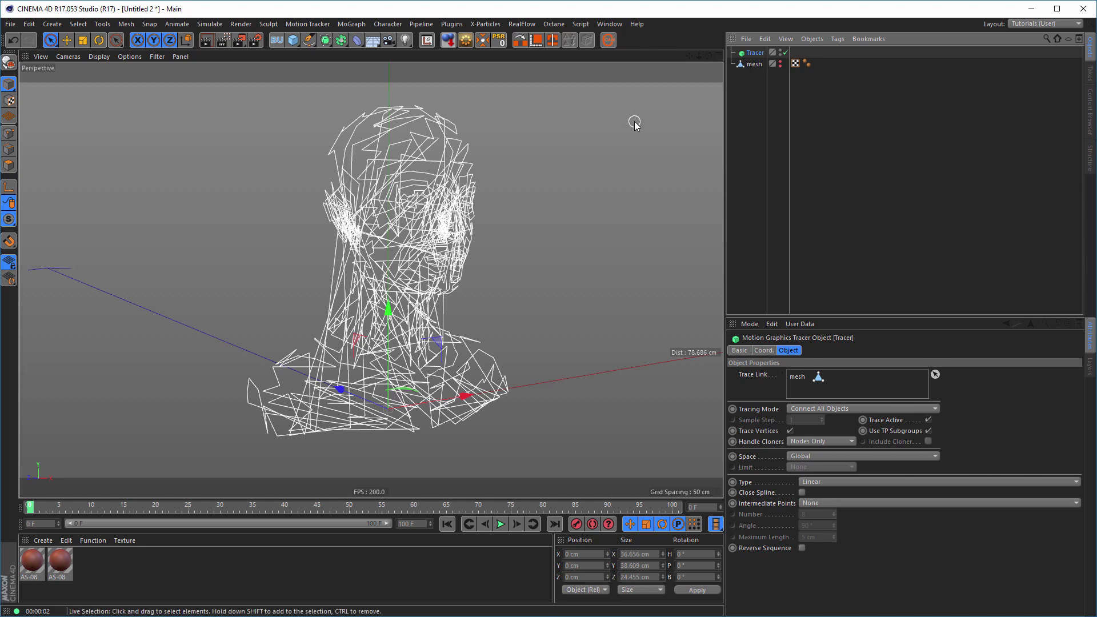
Step: Add an n-Side spline with 12 sides and a 0.5 cm radius
click(308, 40)
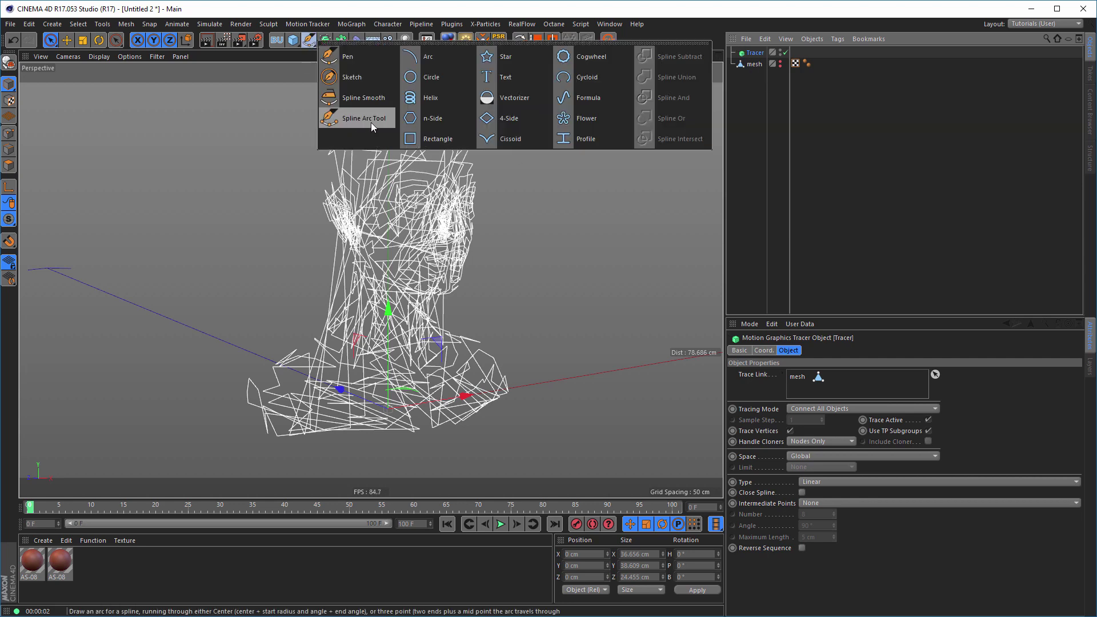
click(429, 119)
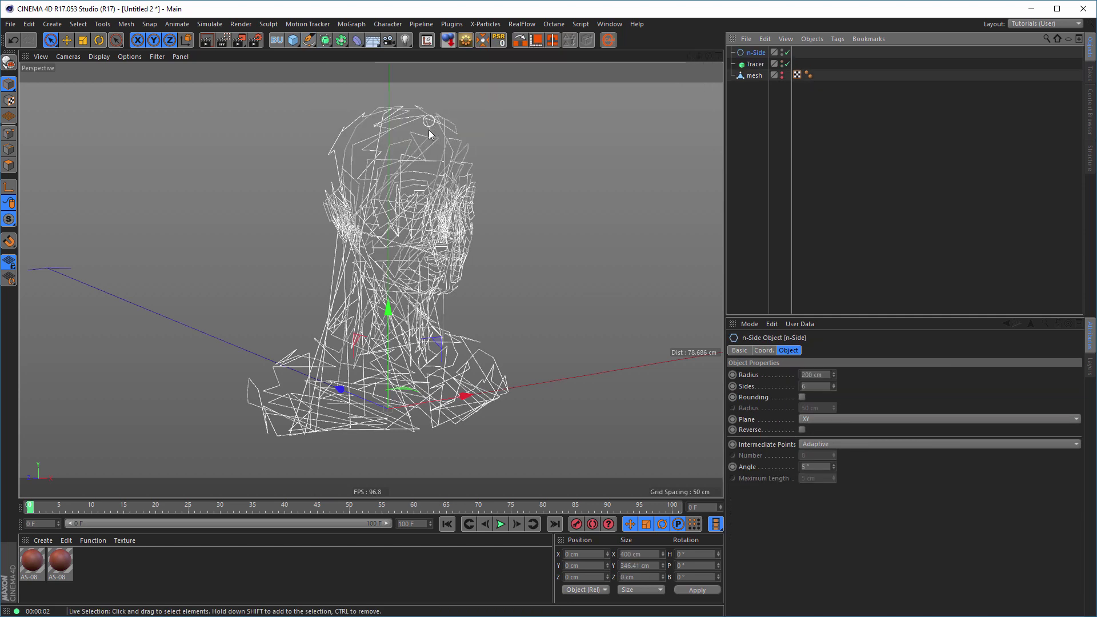
click(820, 386)
text(12)
key(shift+Tab)
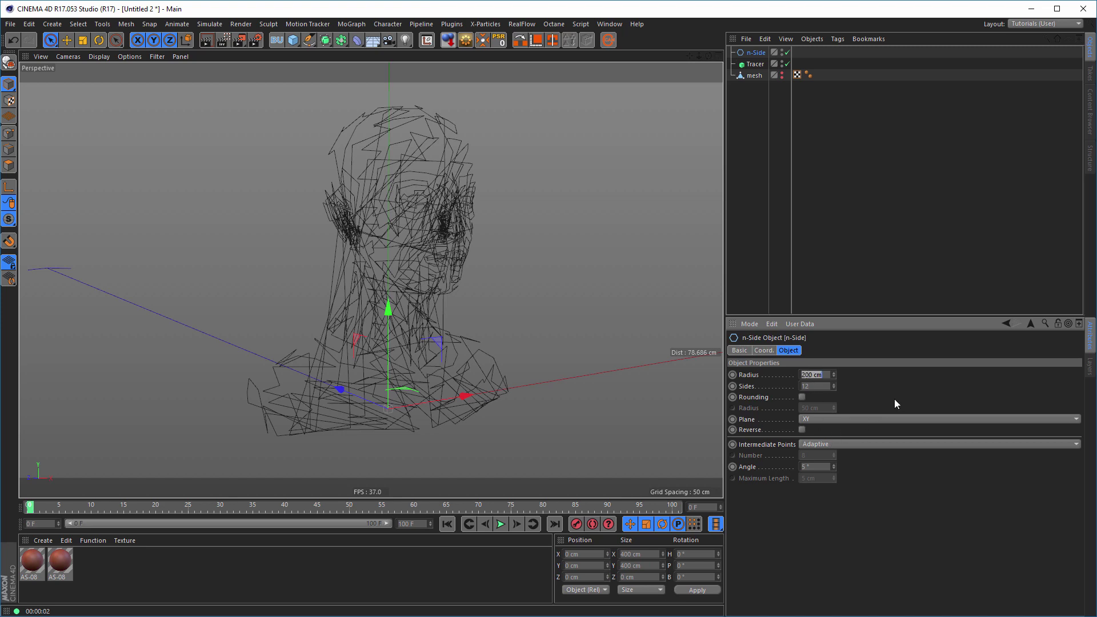
text(1)
text(5)
key(Return)
click(326, 41)
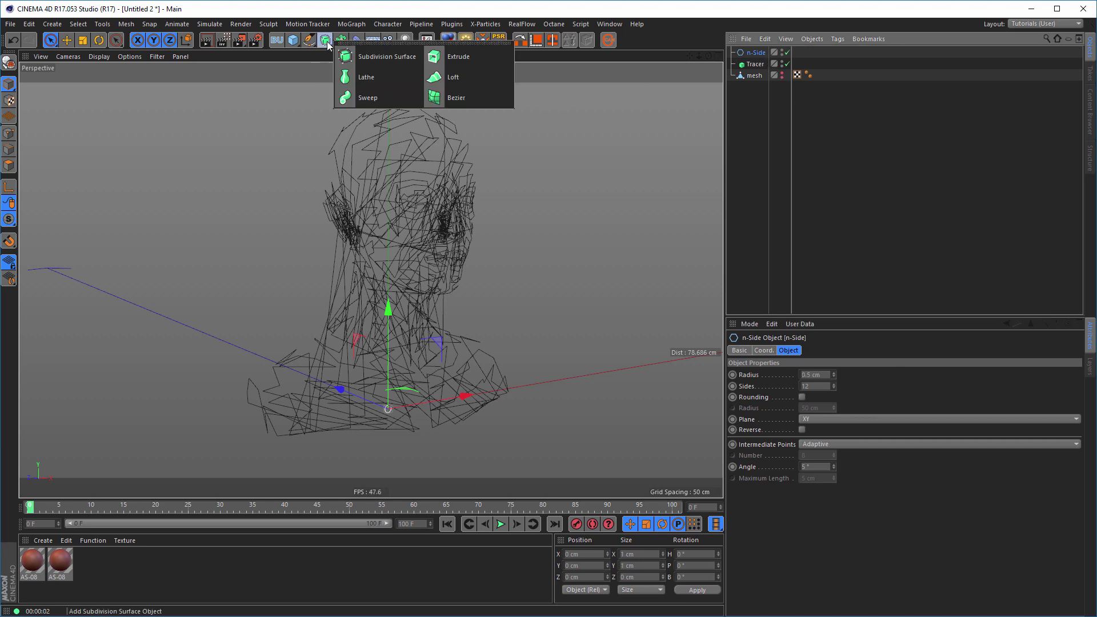
Step: Add a Sweep holding the n-Side profile, with the Tracer as its path
alt+click(369, 98)
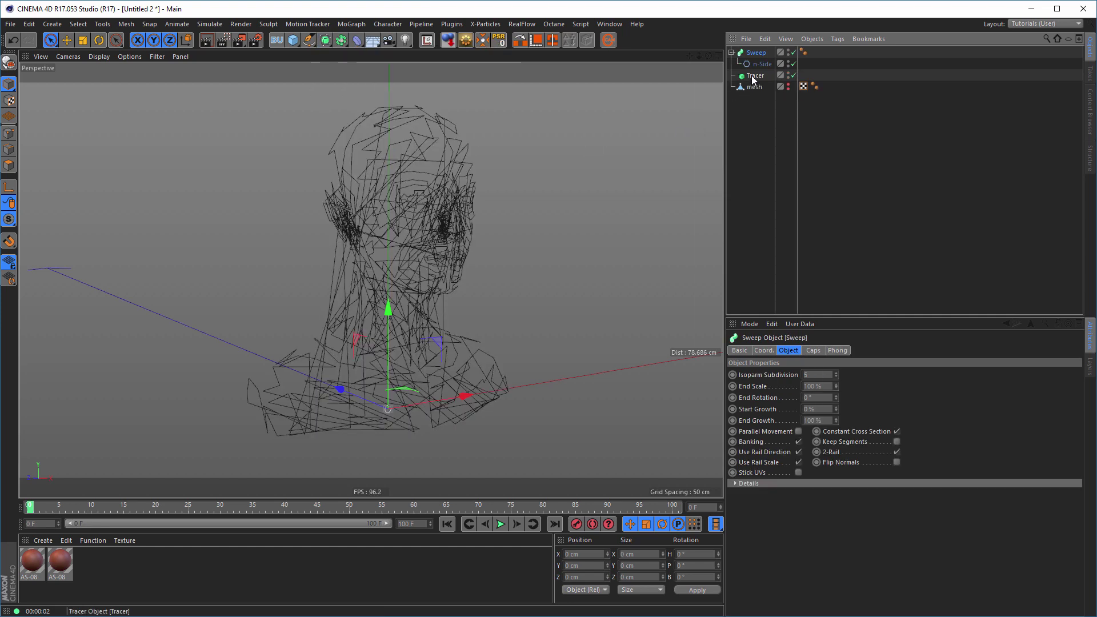
drag(753, 77, 757, 70)
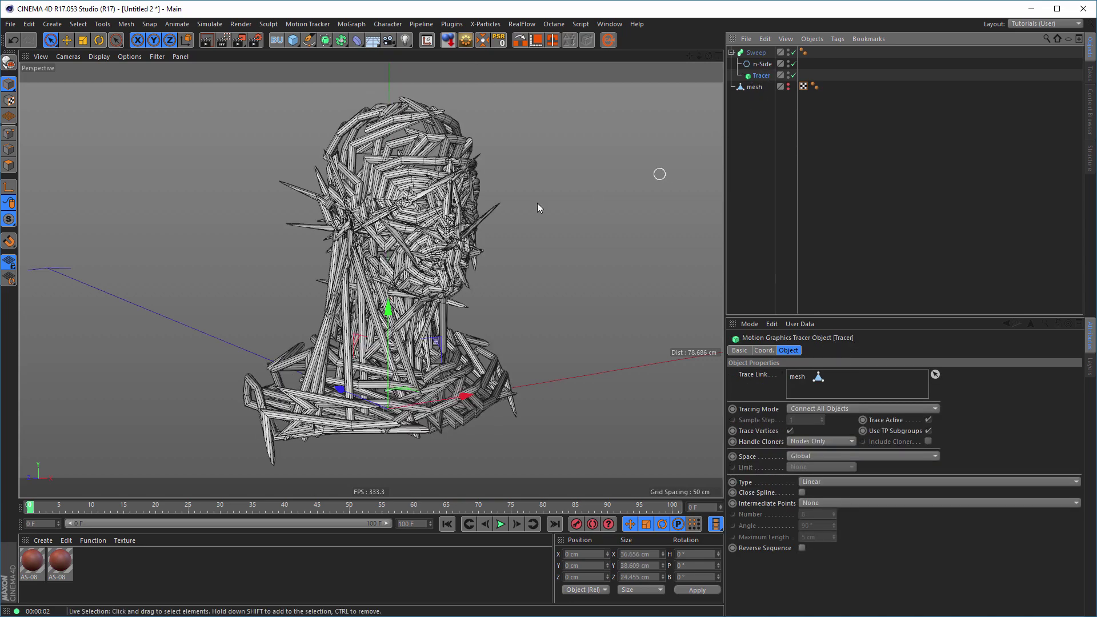
alt+drag(591, 193, 502, 269)
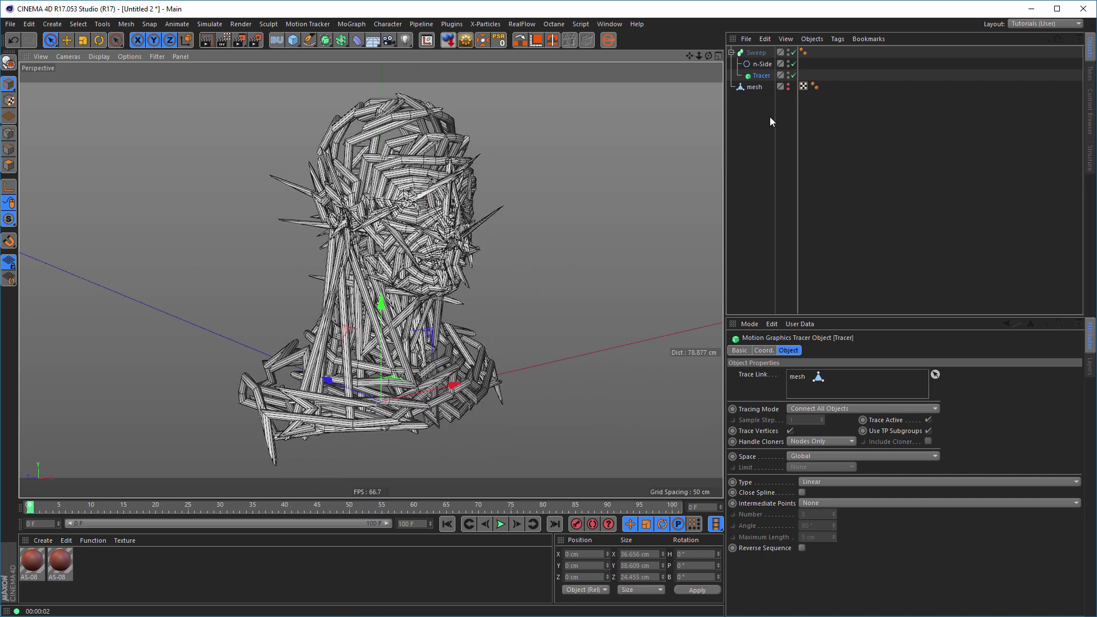
Step: Set the n-Side profile radius to 0.2 cm, then down to 0.1 cm
click(760, 65)
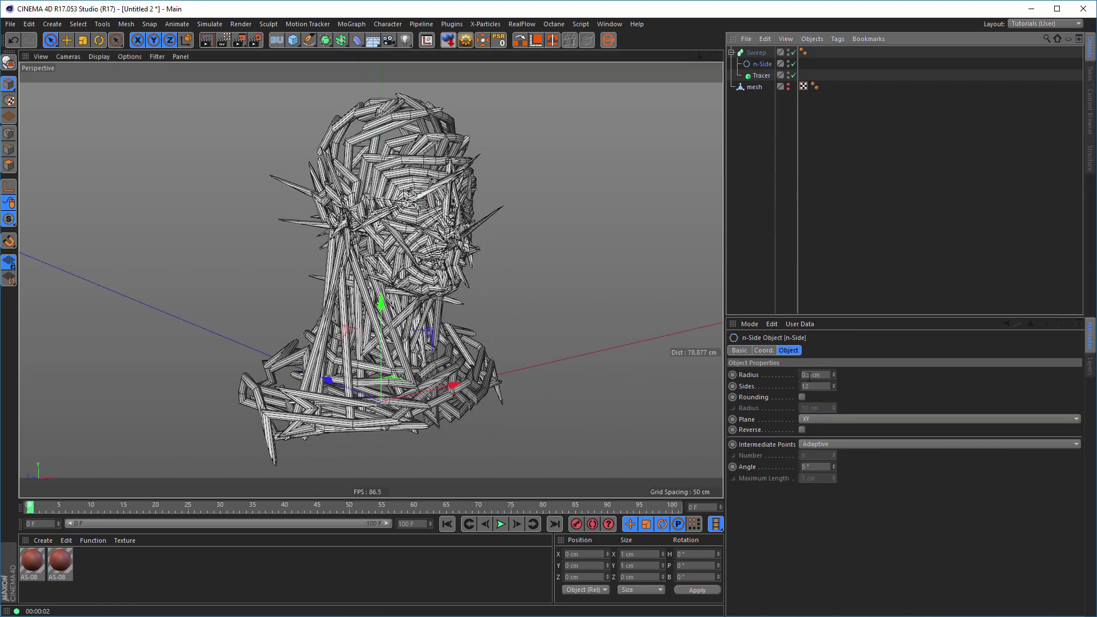
text(0.2)
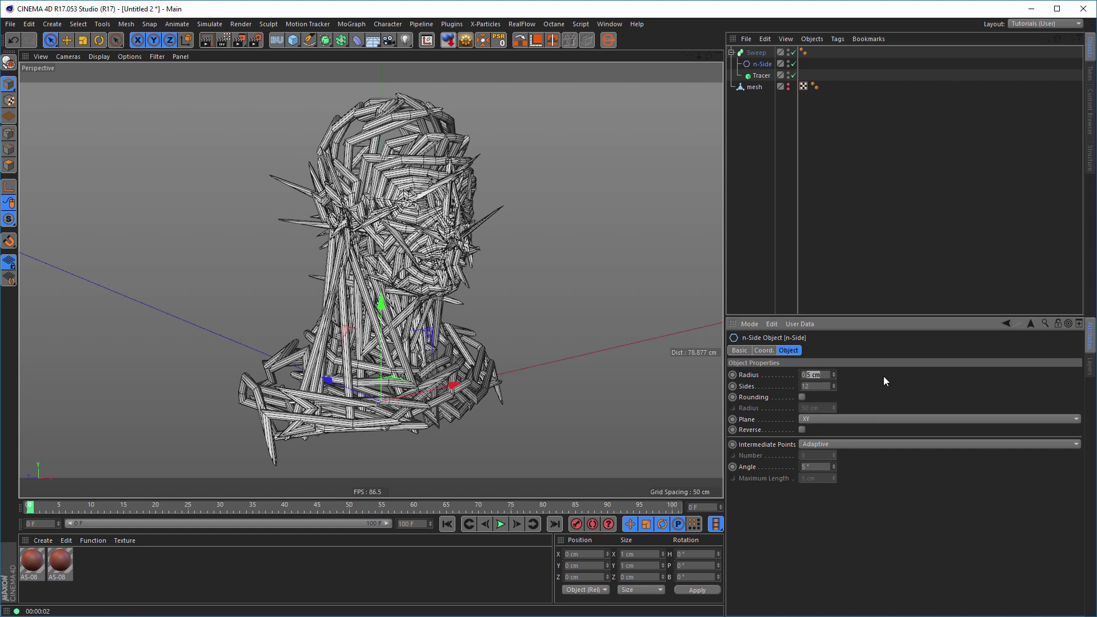
key(Return)
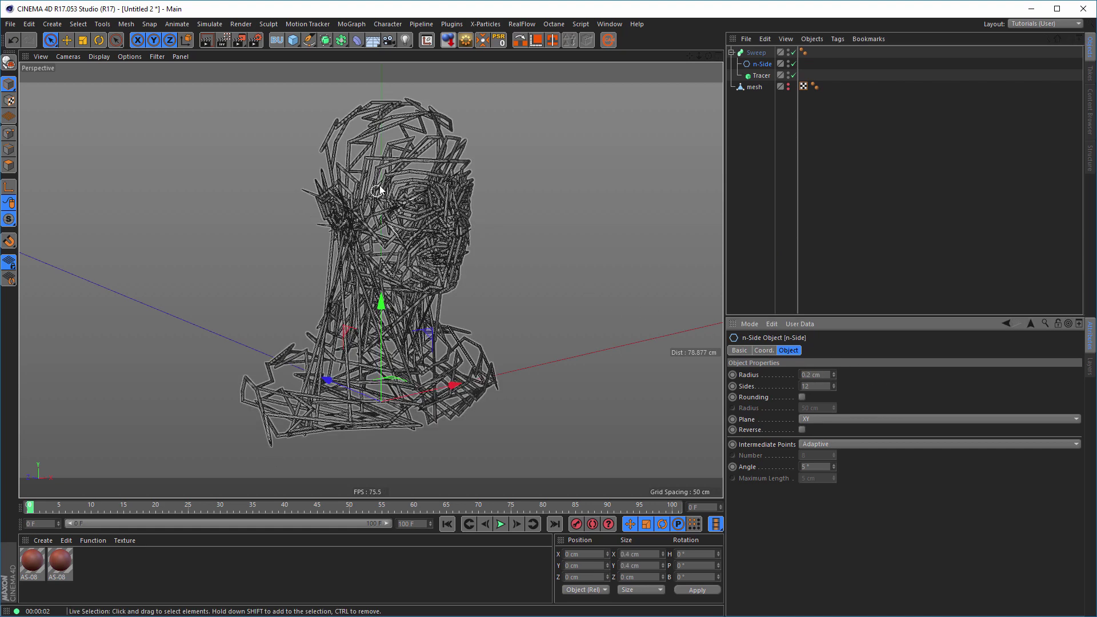
double_click(810, 375)
text(0.1)
key(Return)
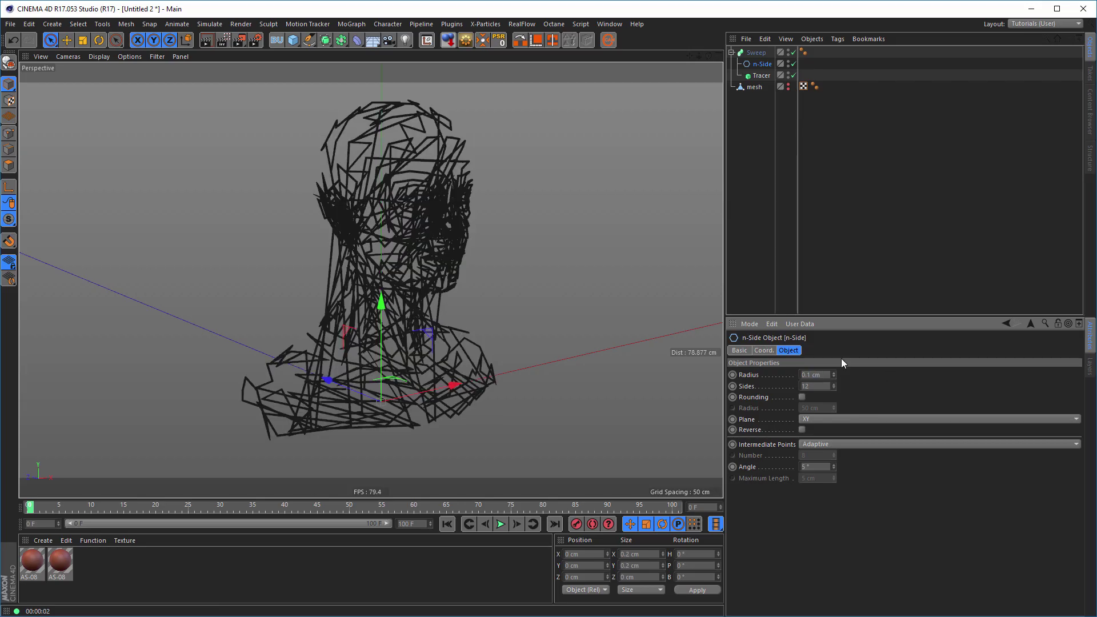
Step: Set the Tracer's spline Type to B-Spline and Intermediate Points to Adaptive
scroll(434, 174, up, 6)
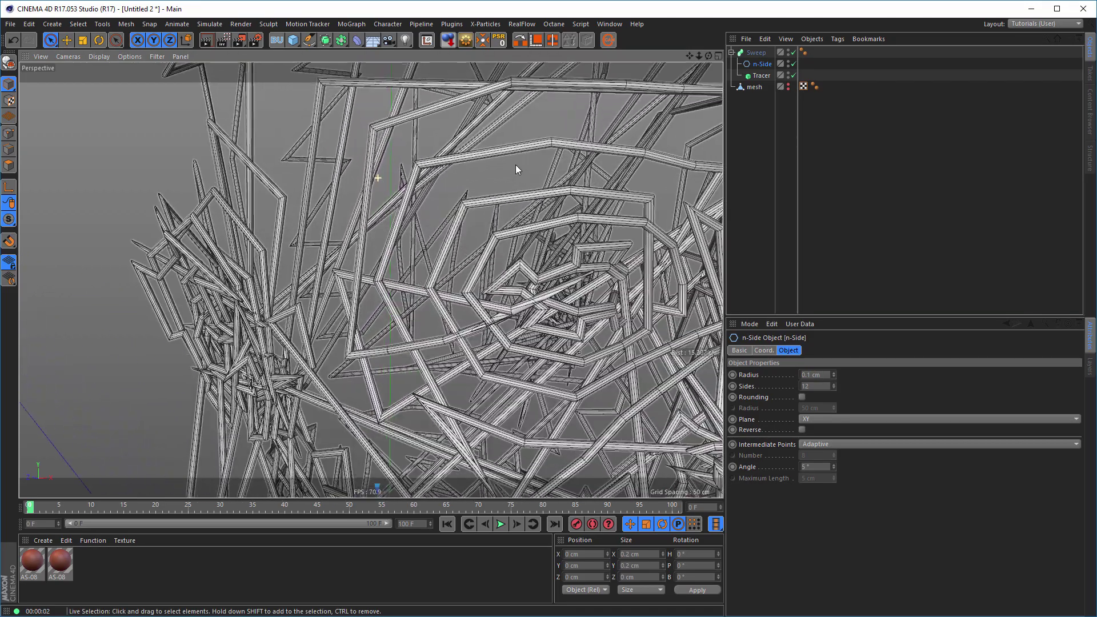
alt+drag(517, 170, 702, 377)
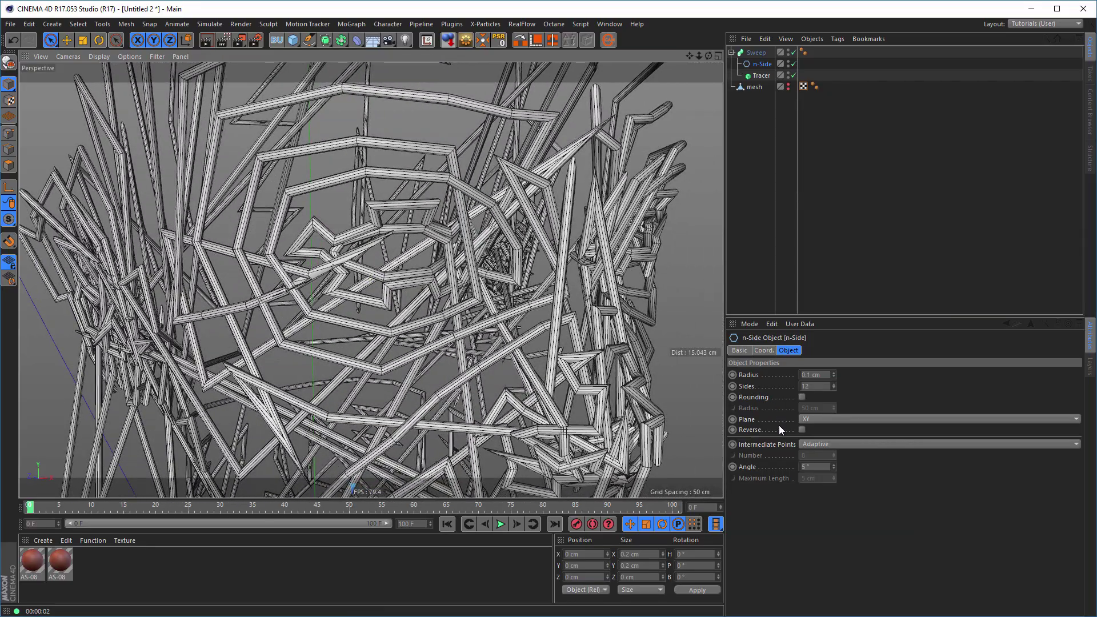
click(756, 77)
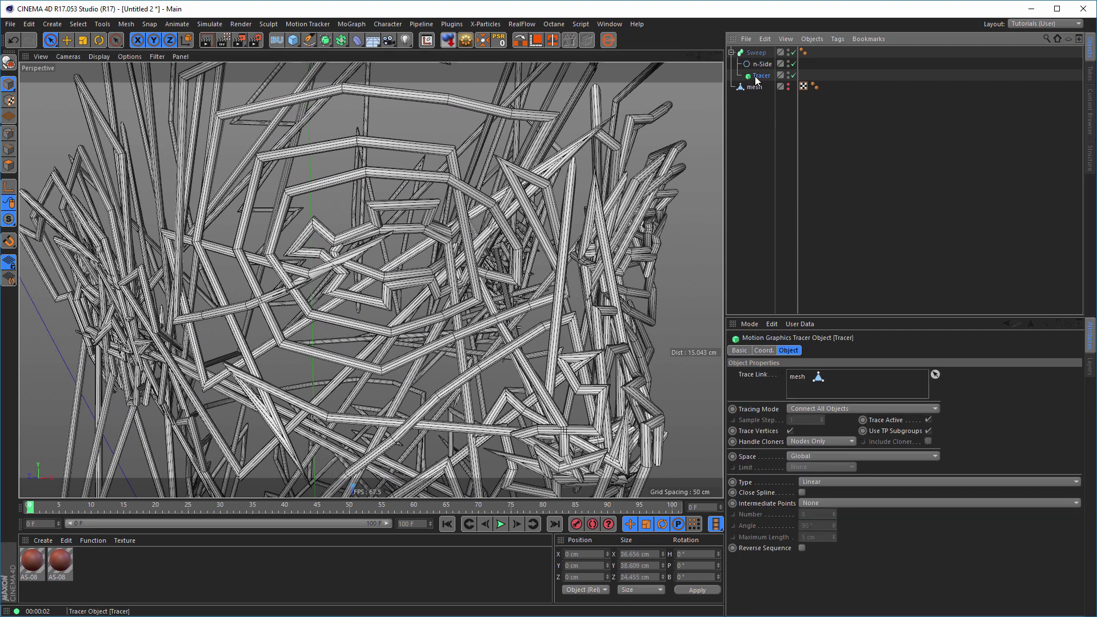
click(815, 481)
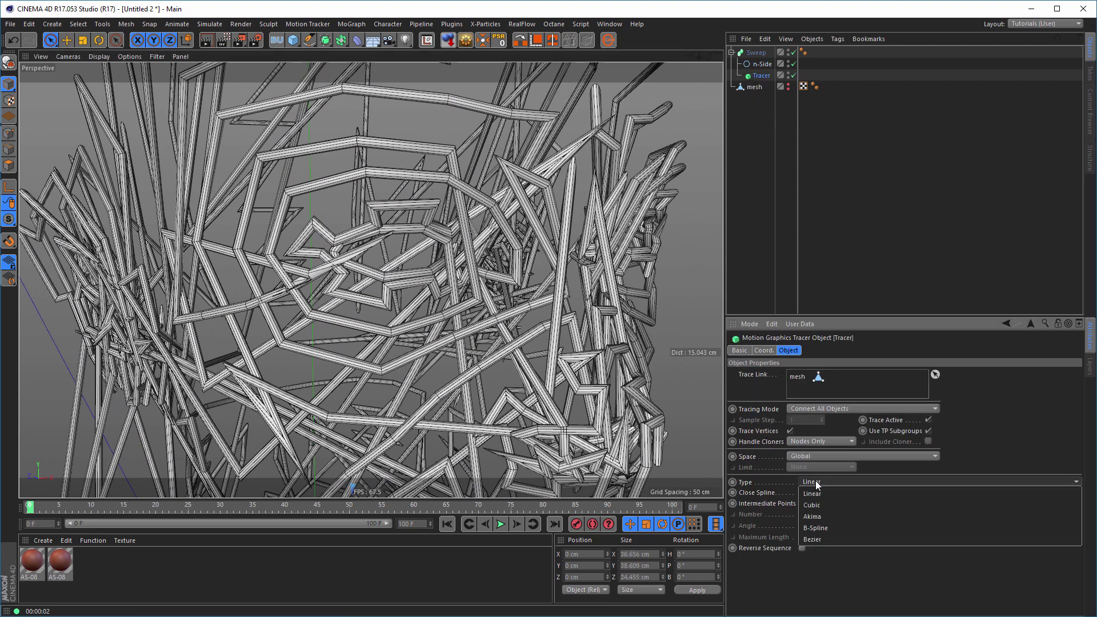
click(824, 527)
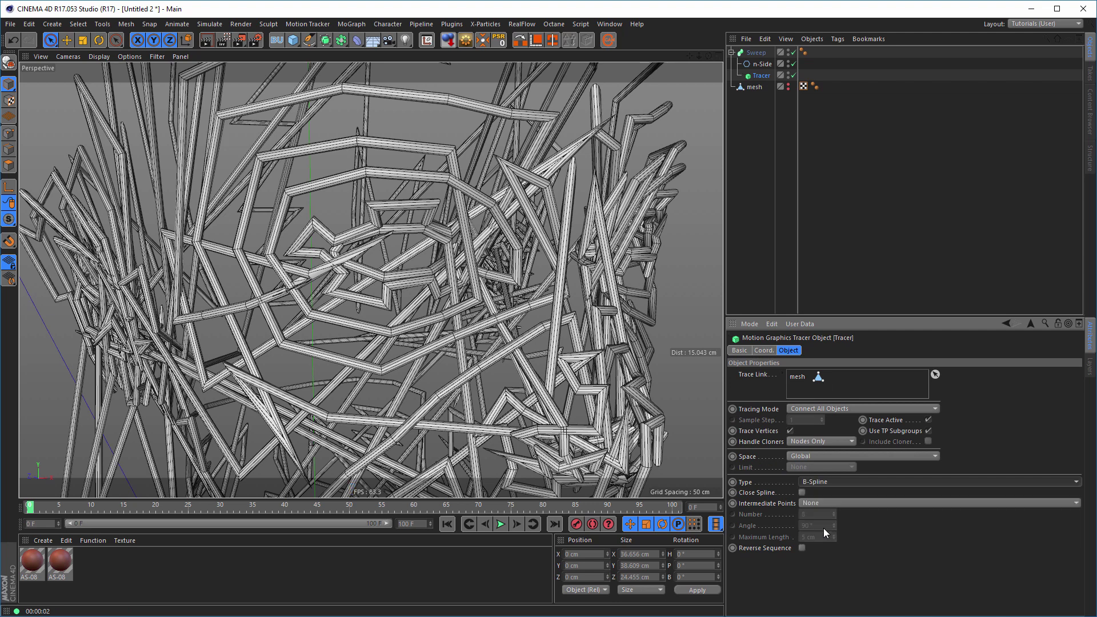
click(819, 505)
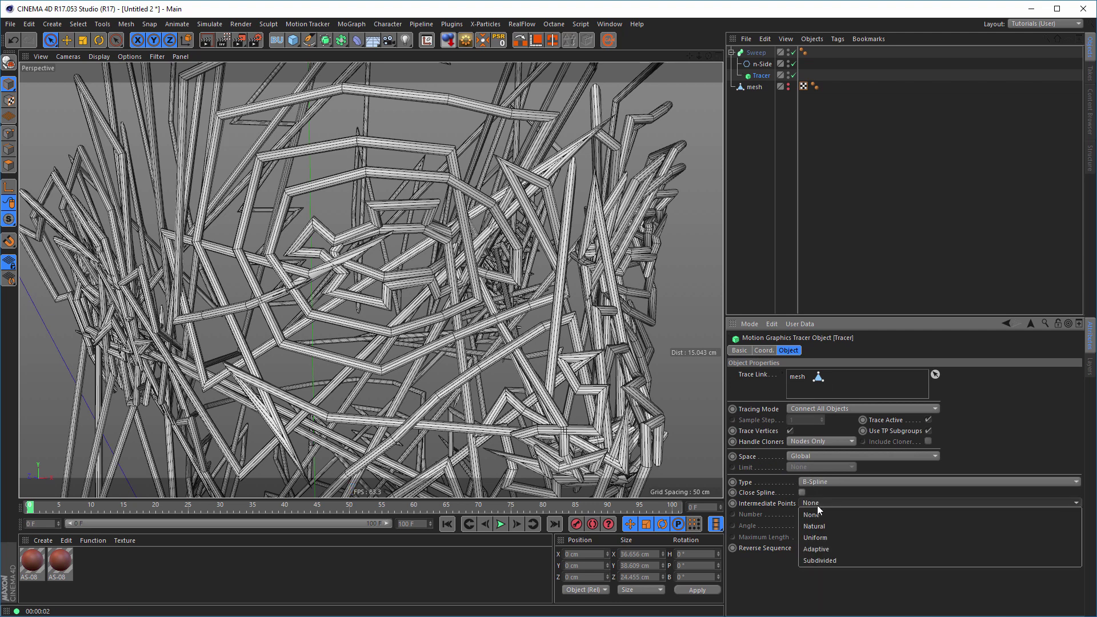
click(828, 547)
Step: Set the Tracer's adaptive Angle to 20°, then lower it to 10°
scroll(486, 227, down, 4)
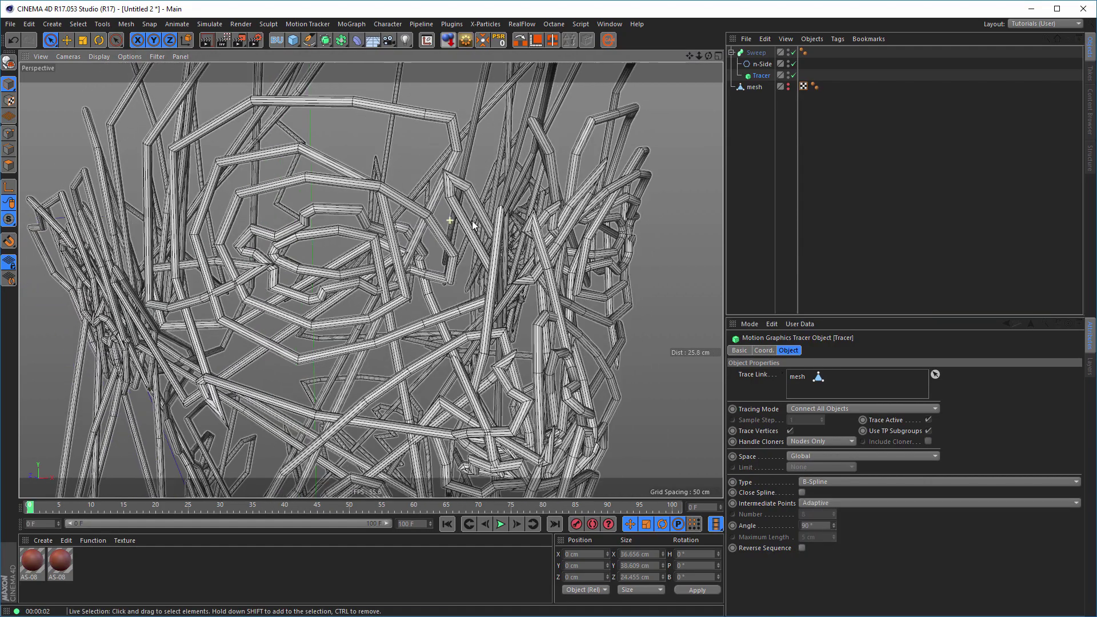
scroll(486, 228, up, 5)
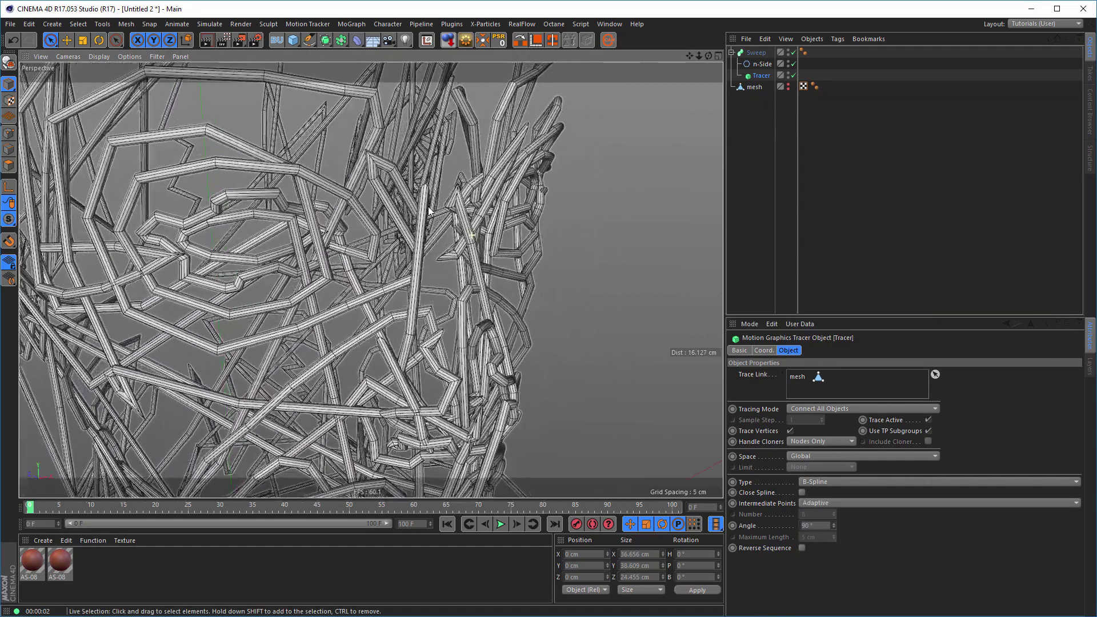
click(822, 525)
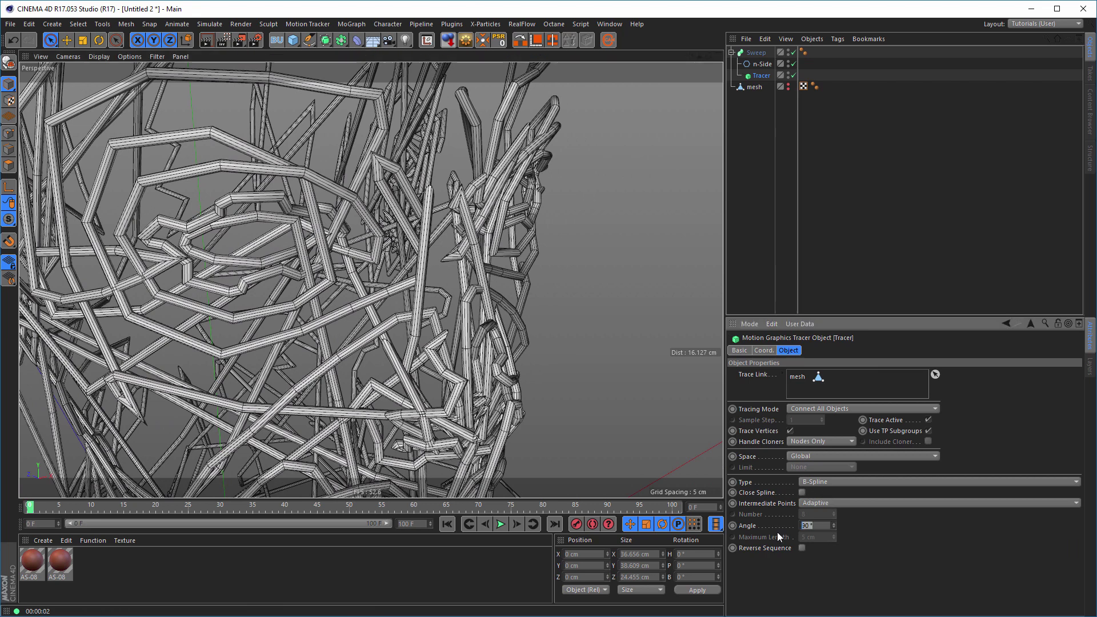
text(20)
key(Return)
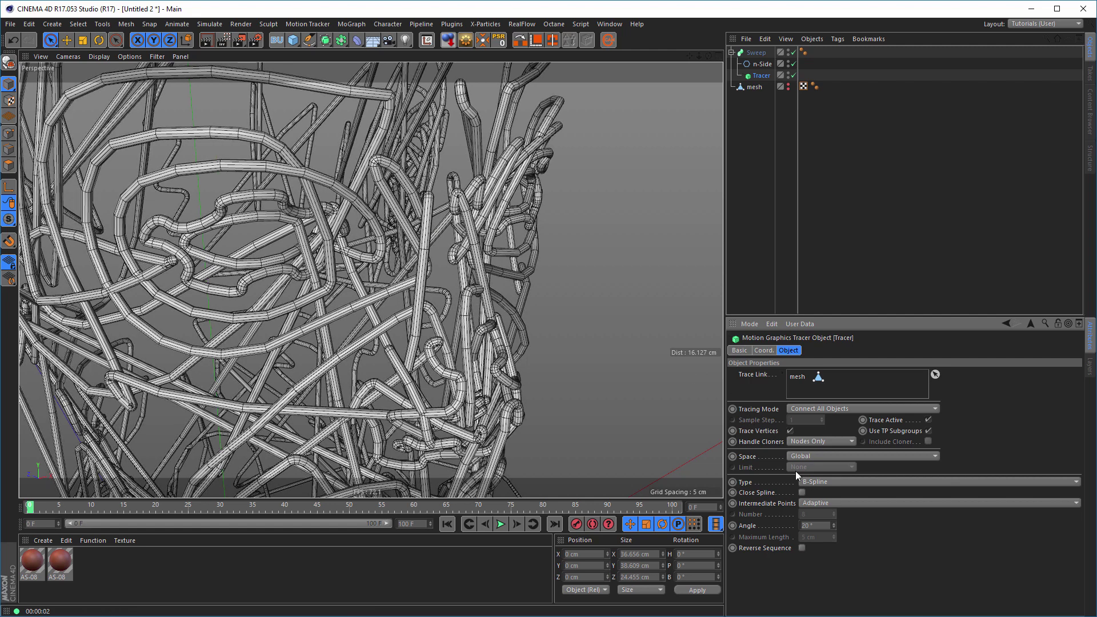
click(825, 525)
text(10)
key(Return)
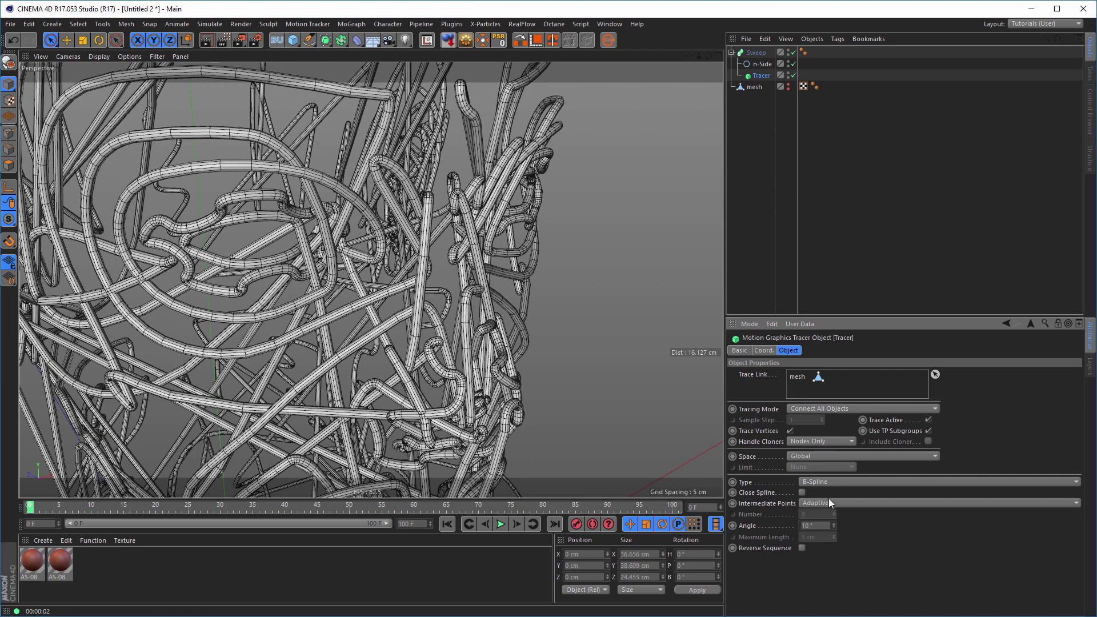
scroll(376, 270, down, 6)
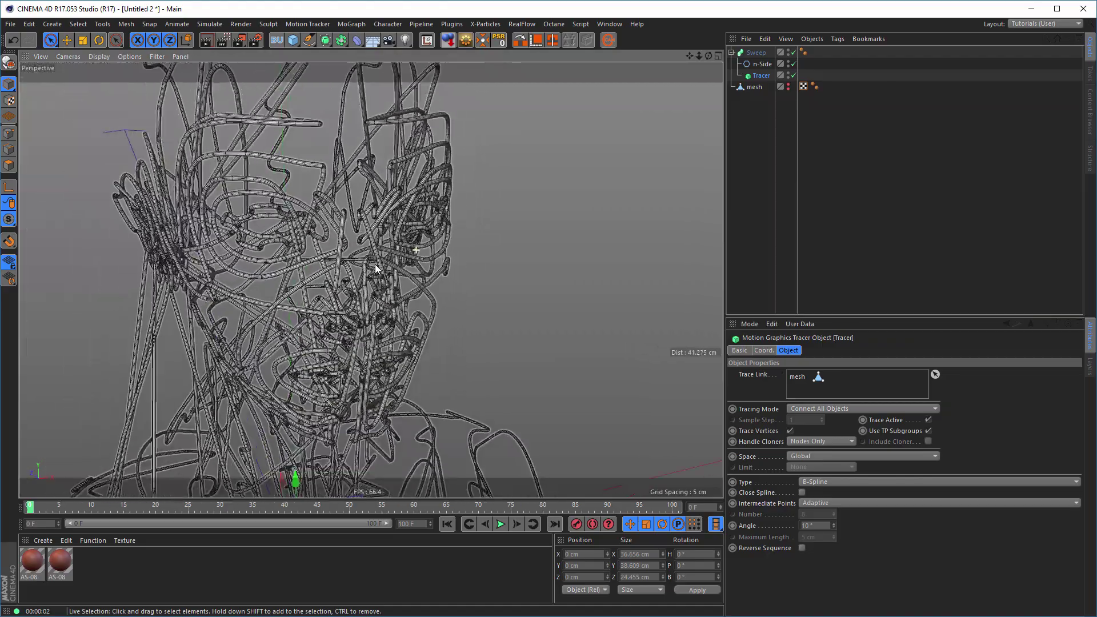
alt+drag(375, 270, 222, 55)
scroll(358, 279, down, 5)
scroll(362, 271, up, 3)
scroll(314, 286, down, 4)
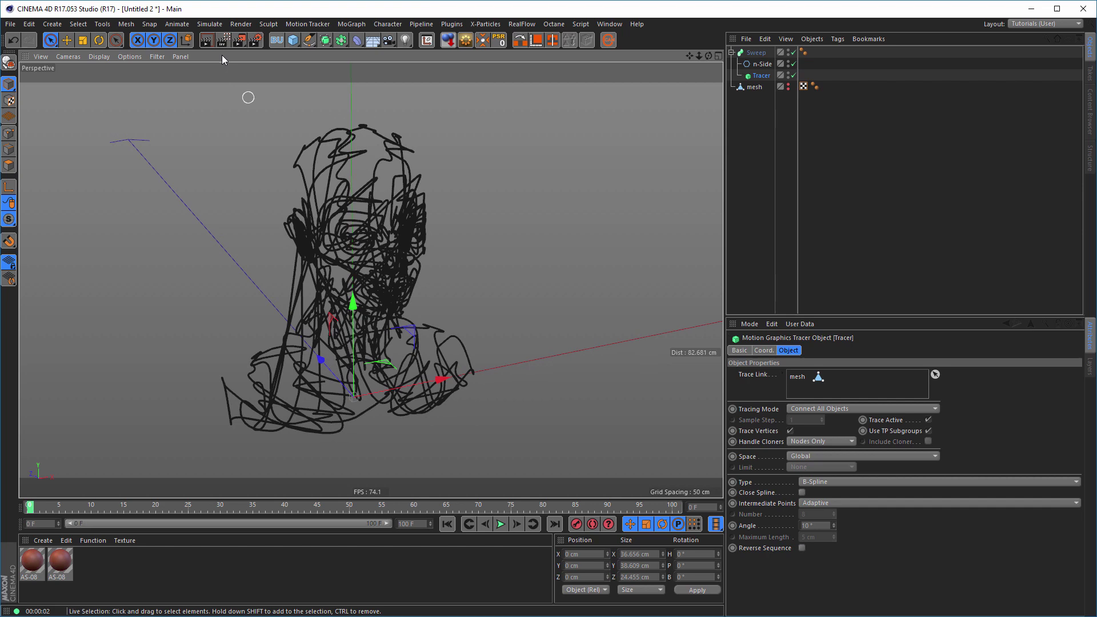
click(223, 39)
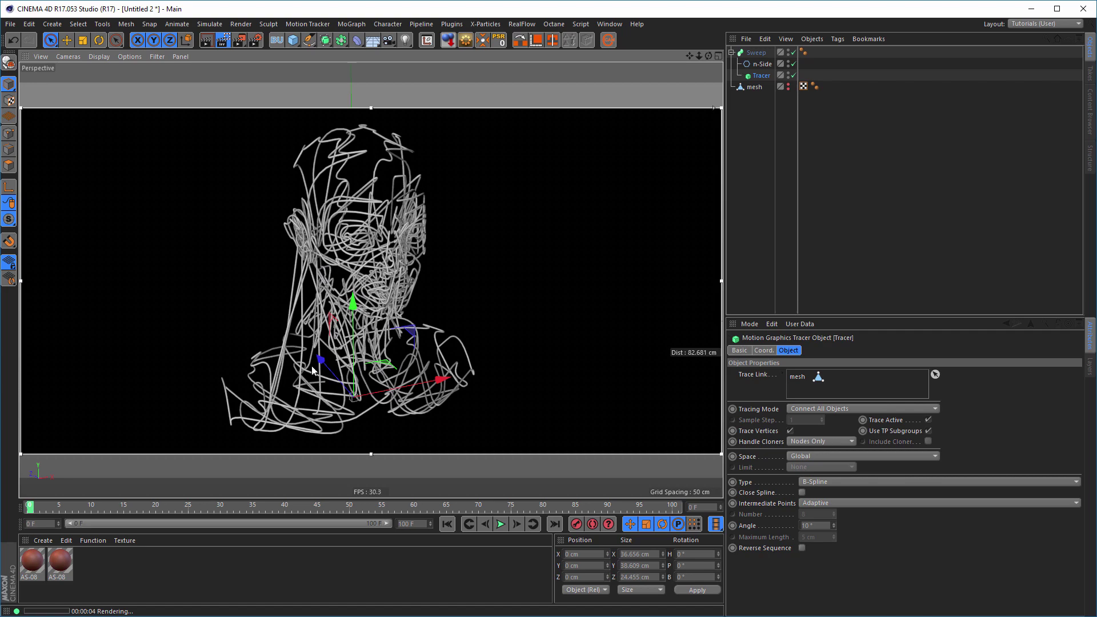
alt+right_drag(358, 222, 441, 208)
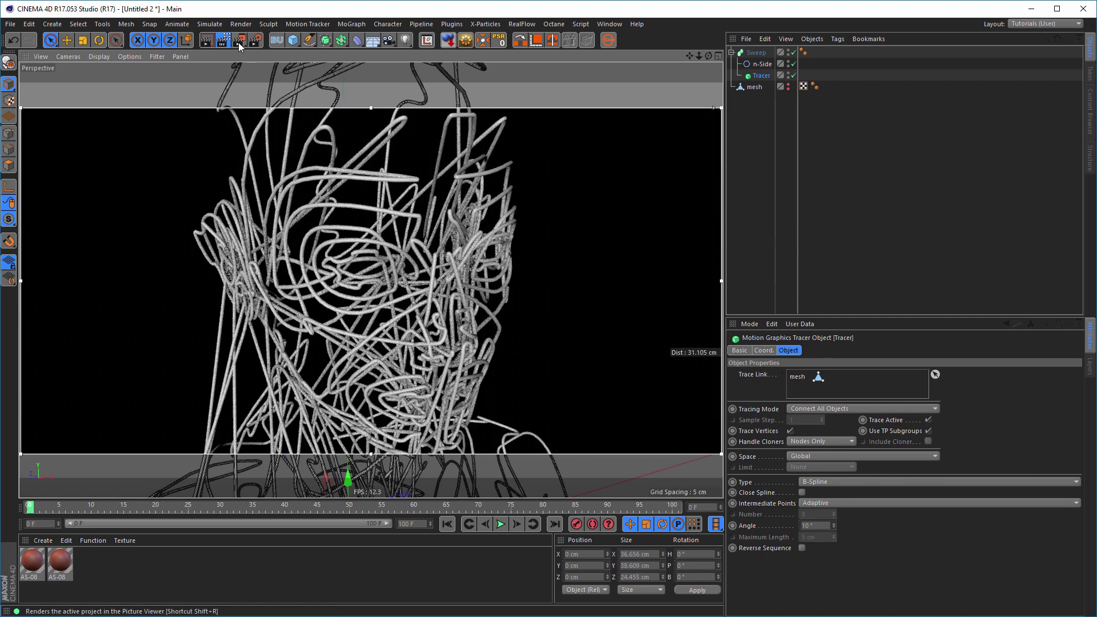
click(238, 41)
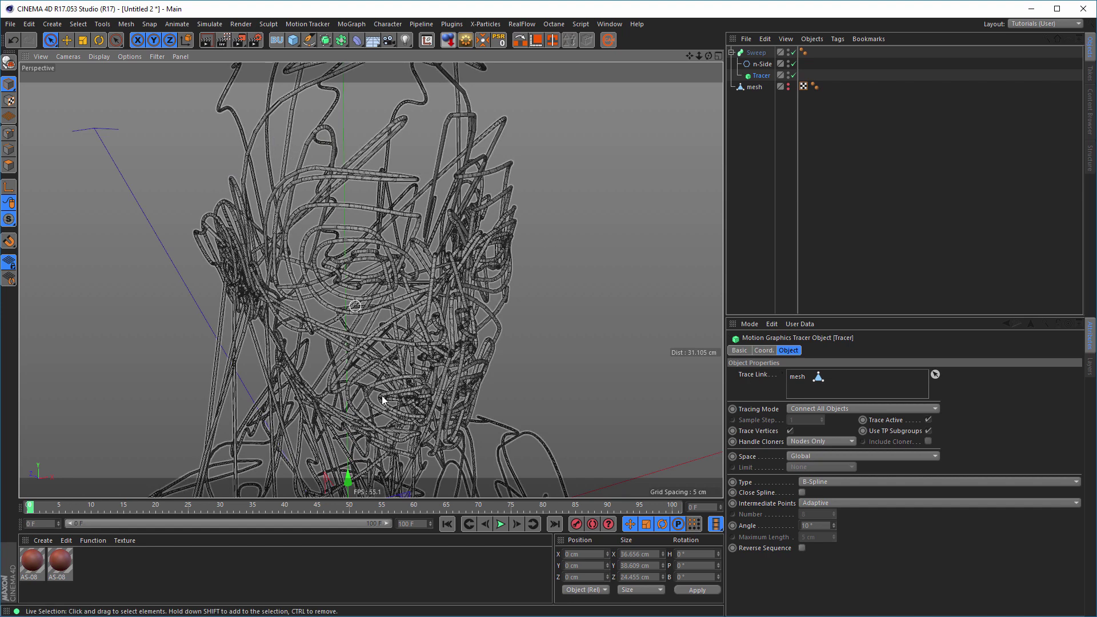
Step: Disable the Sweep, make the head mesh visible again, and frame it in the view
click(755, 88)
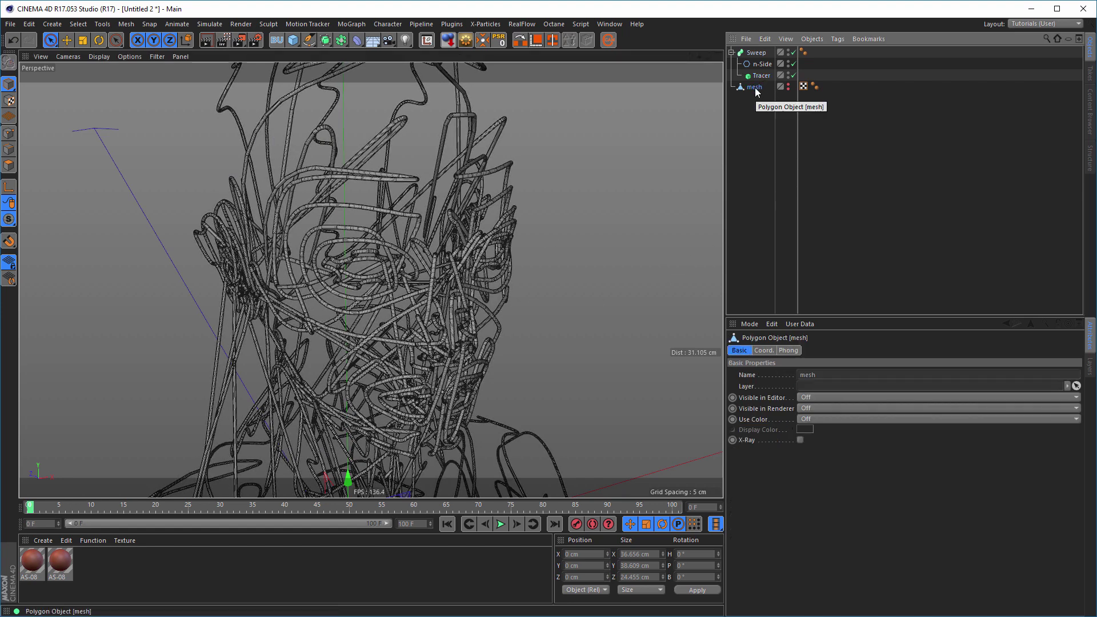
click(794, 64)
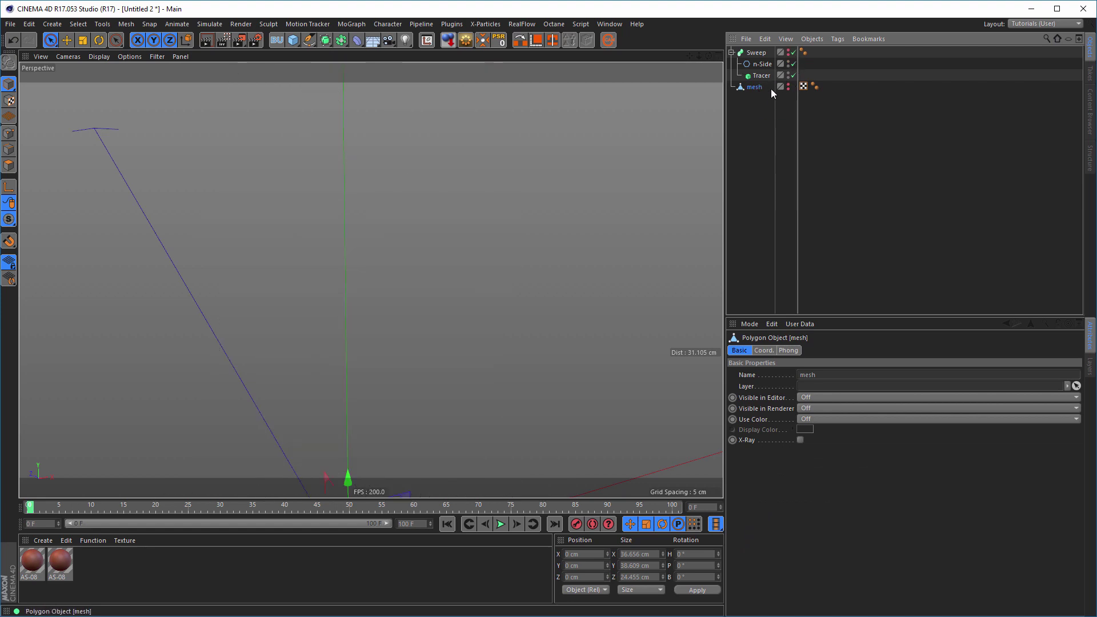
ctrl+click(787, 86)
key(h)
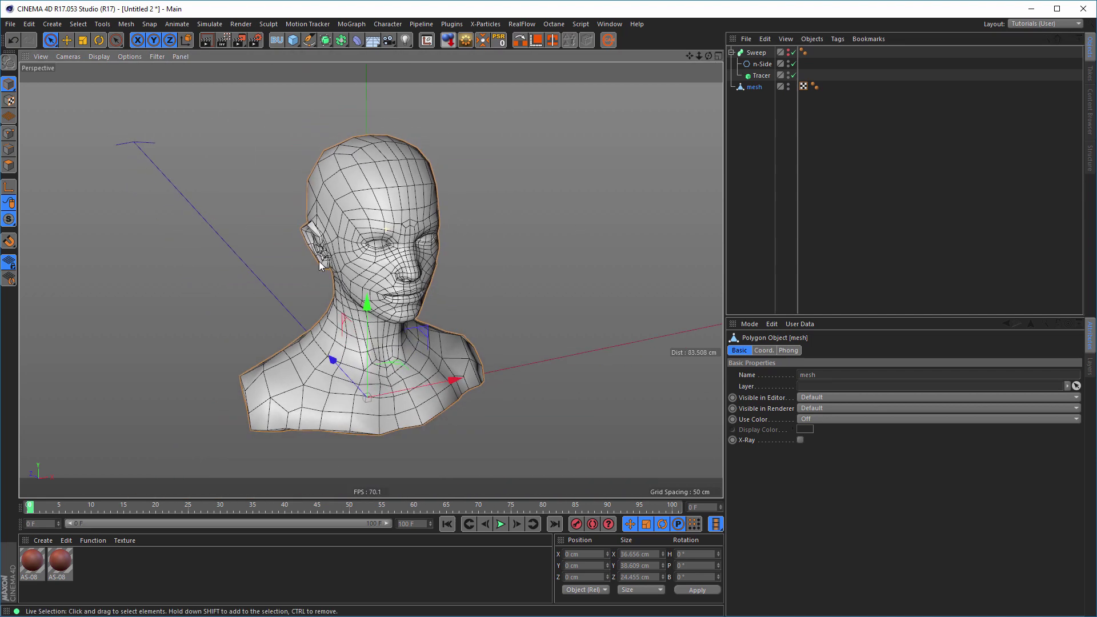
Step: Subdivide the head mesh twice in polygon mode for a much denser grid
click(9, 167)
right_click(177, 250)
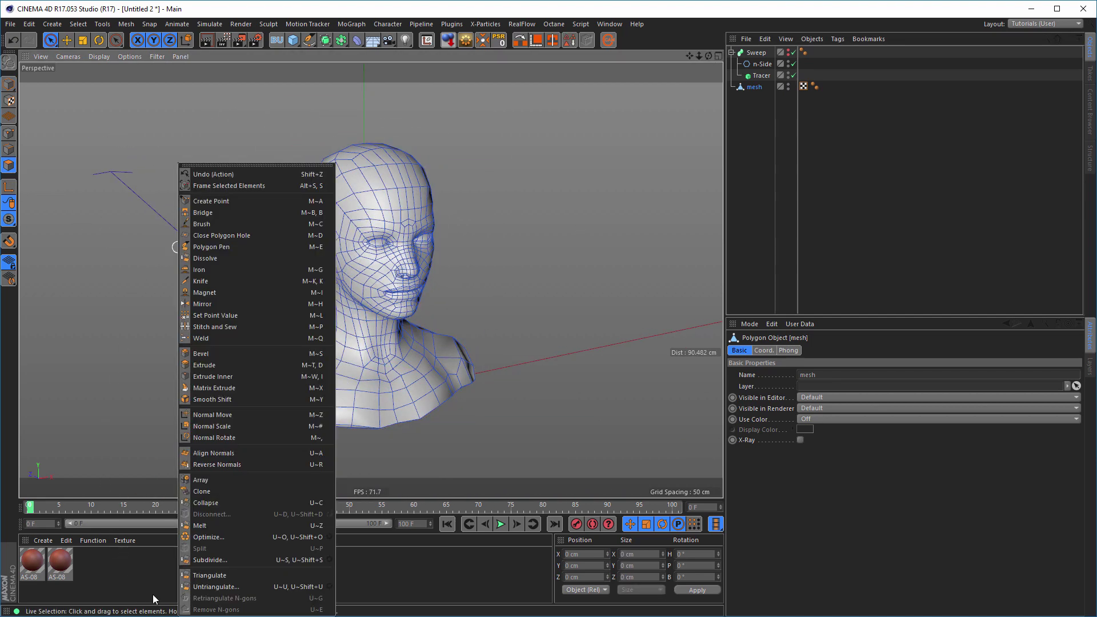
click(214, 563)
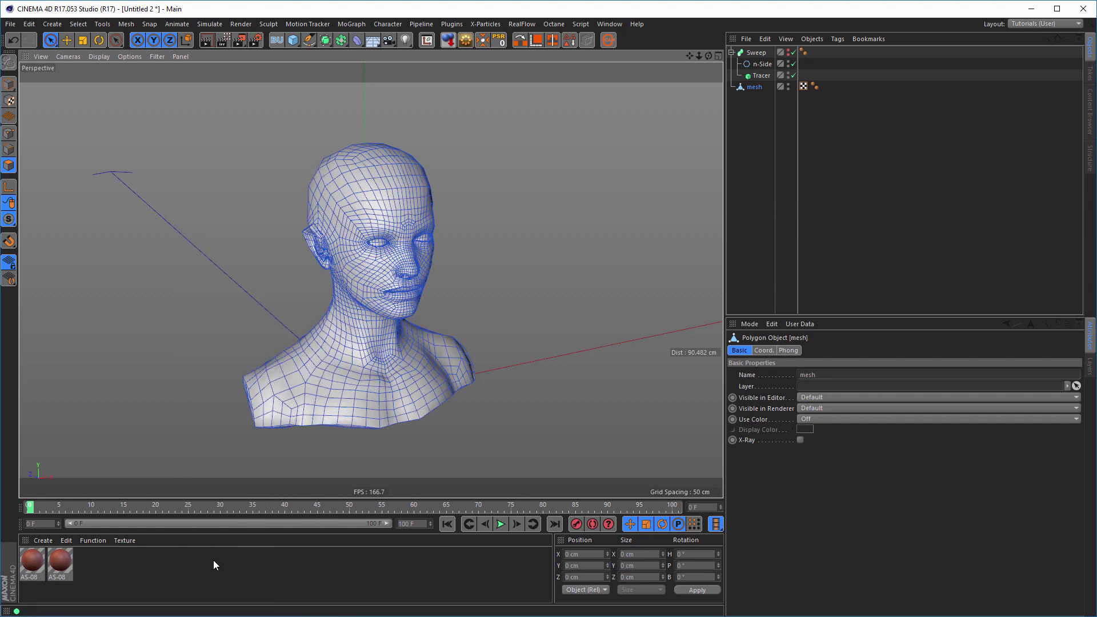
alt+drag(405, 381, 415, 372)
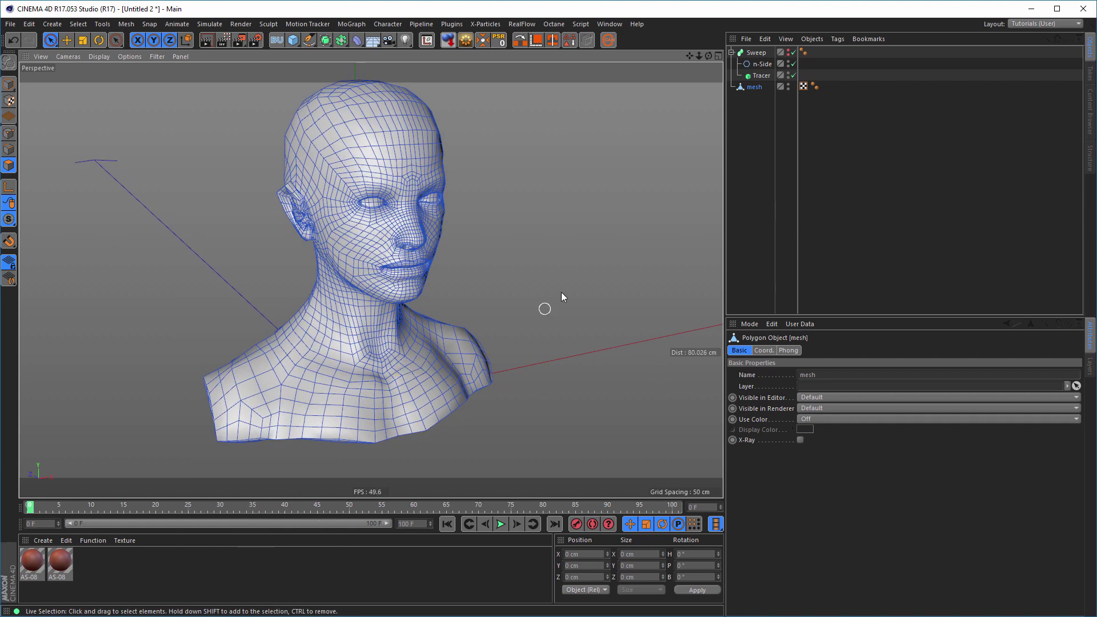
right_click(574, 277)
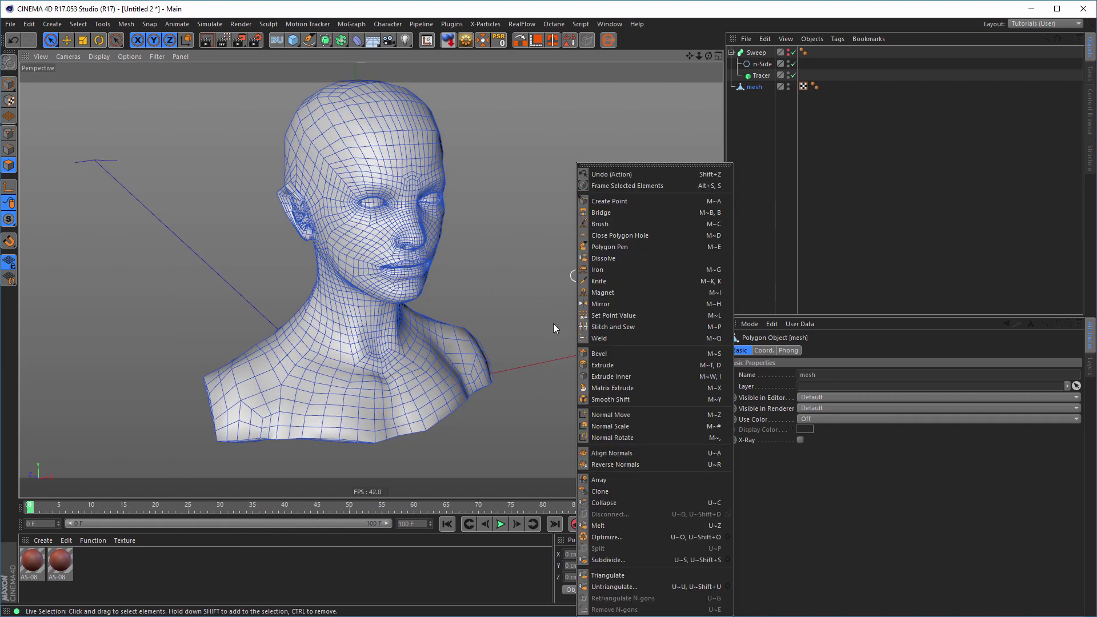
click(594, 560)
alt+drag(379, 317, 575, 180)
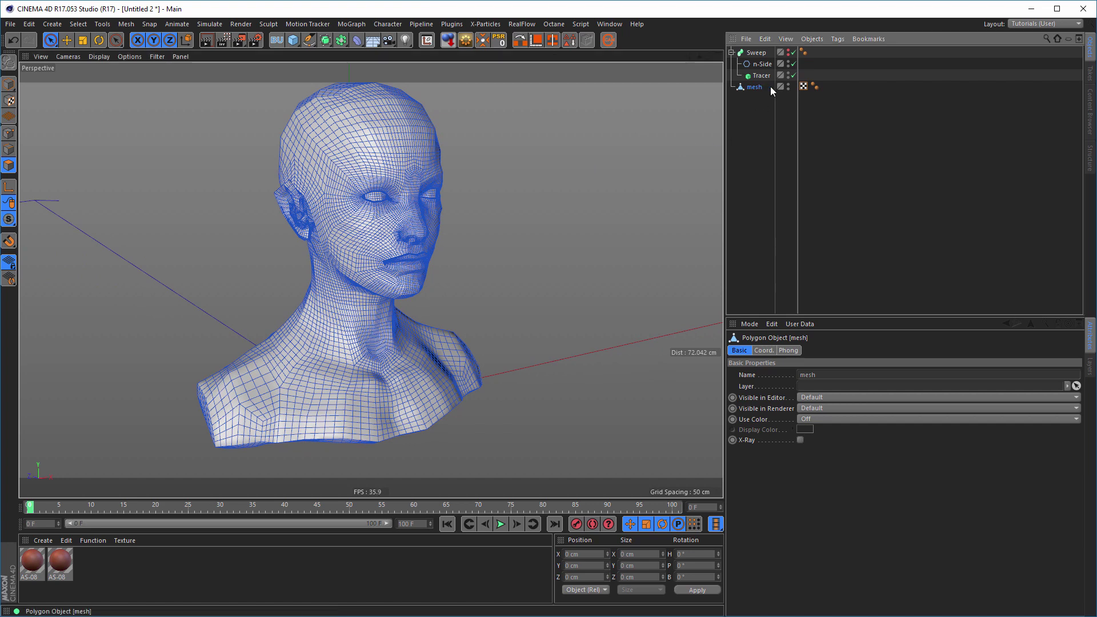
Step: Hide the head mesh, select the Tracer, and render a preview of the denser tube tangle
ctrl+click(789, 87)
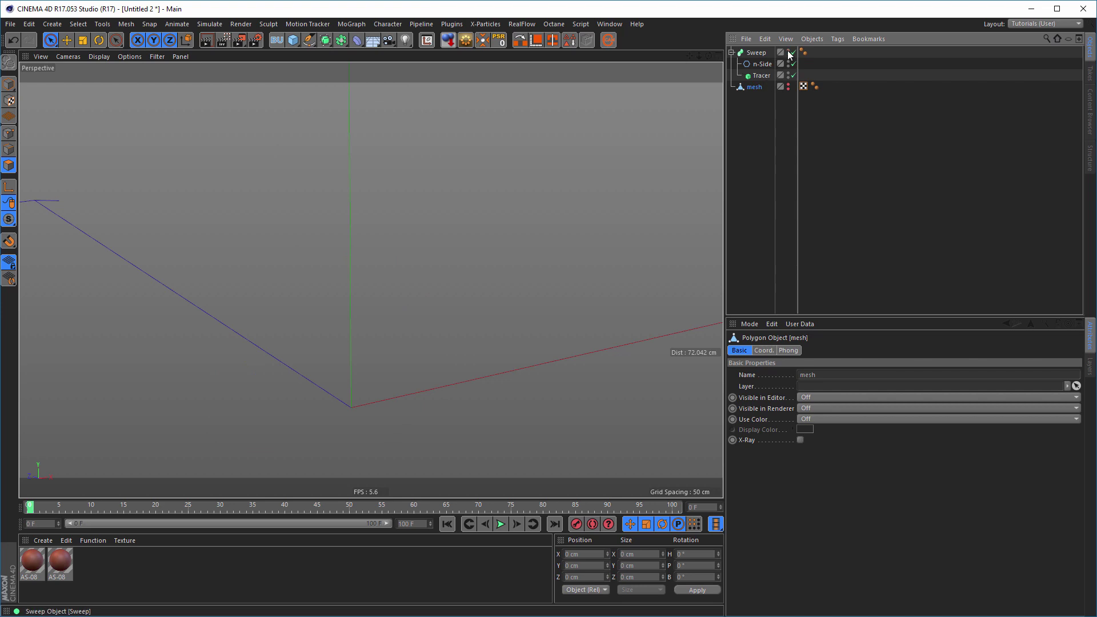
click(764, 75)
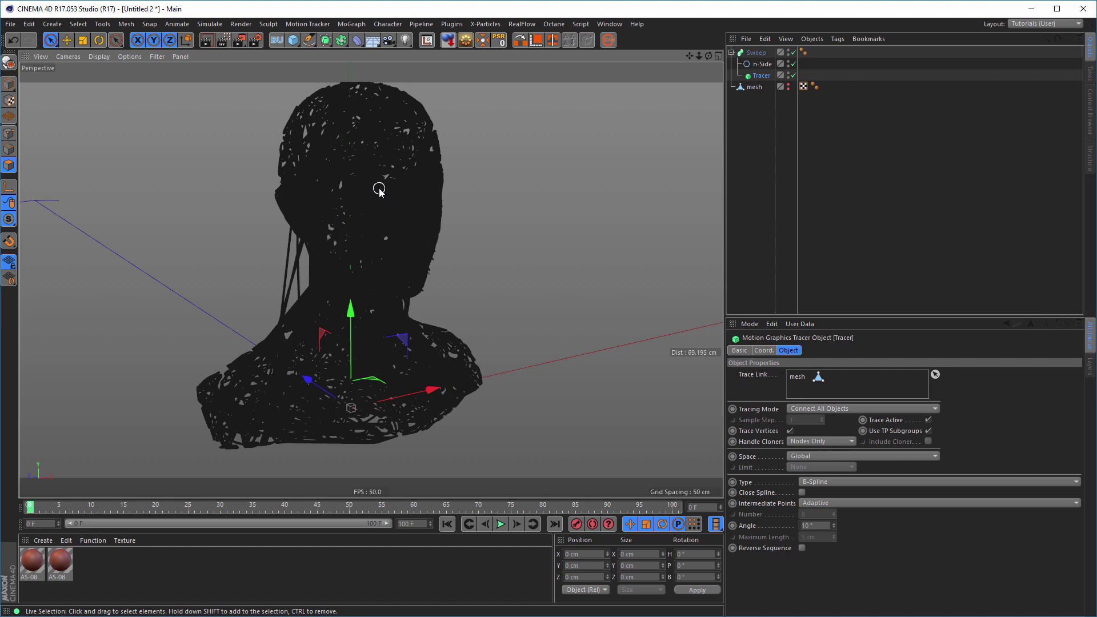
scroll(382, 187, up, 3)
mouse_move(389, 184)
alt+mouse_down()
mouse_move(410, 182)
mouse_move(387, 181)
alt+mouse_up()
key(ctrl+r)
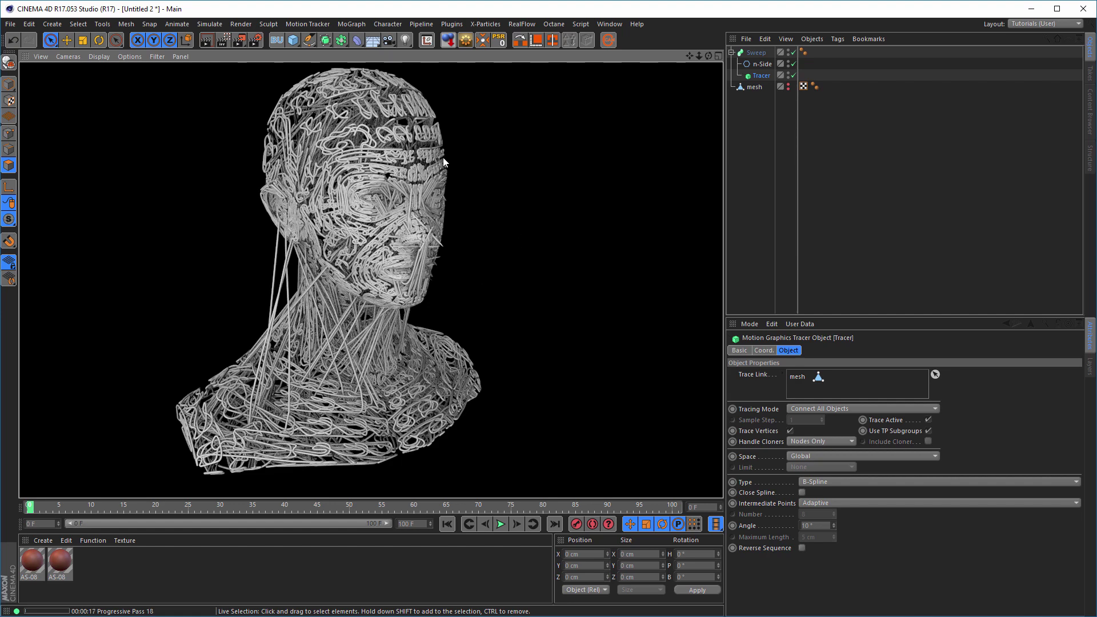
Step: Enable Close Spline on the Tracer and switch its Intermediate Points to Natural
alt+drag(383, 167, 350, 181)
alt+right_drag(404, 229, 469, 245)
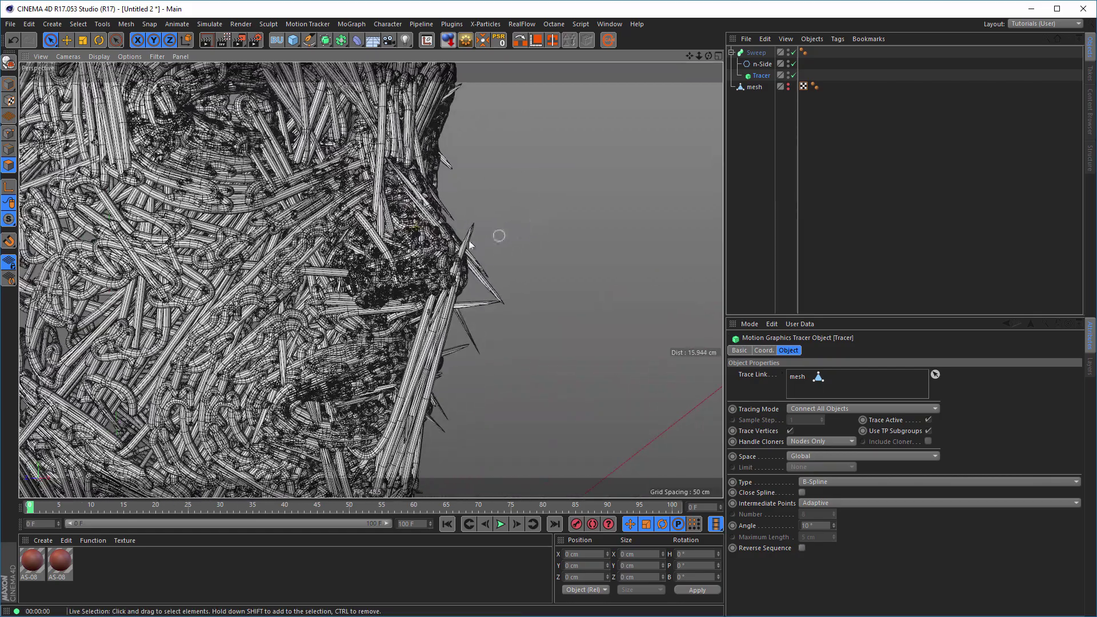
scroll(470, 244, up, 4)
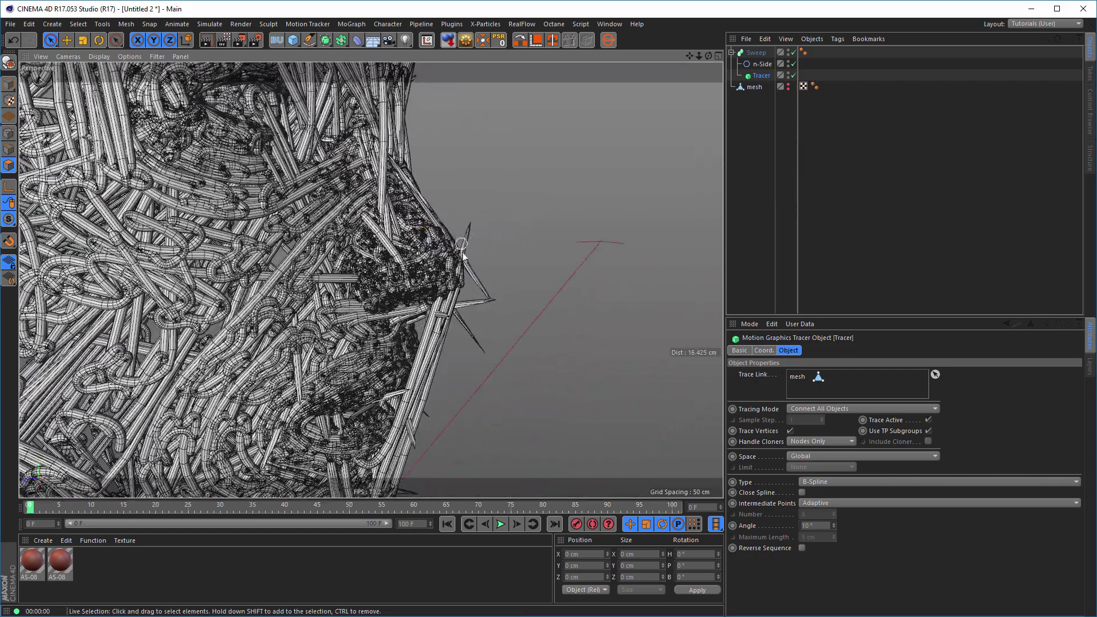
alt+drag(467, 254, 489, 259)
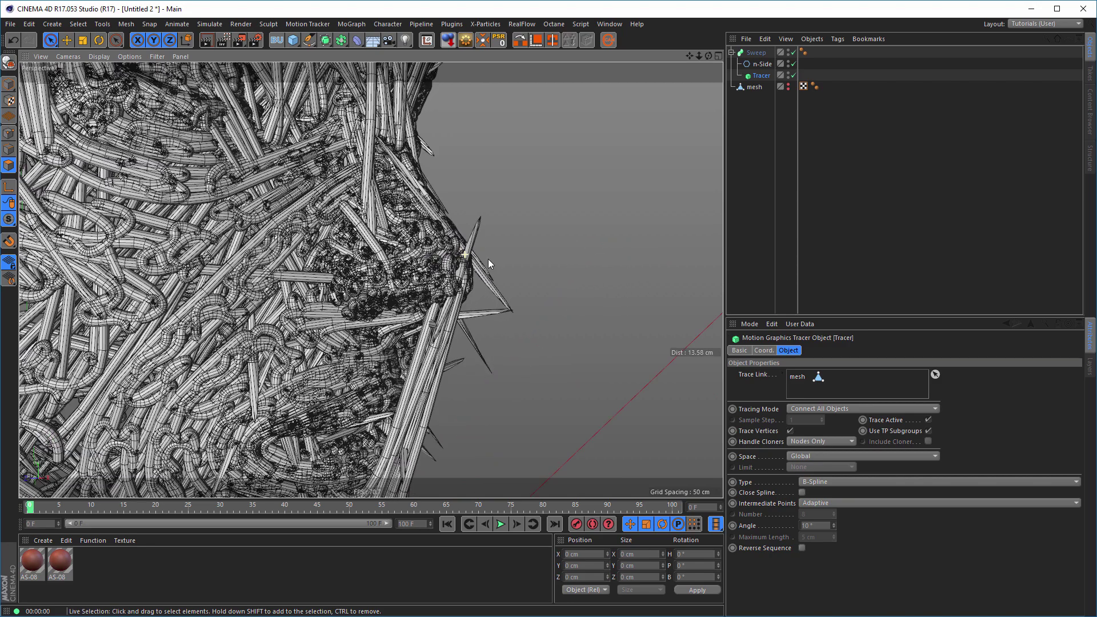
click(802, 492)
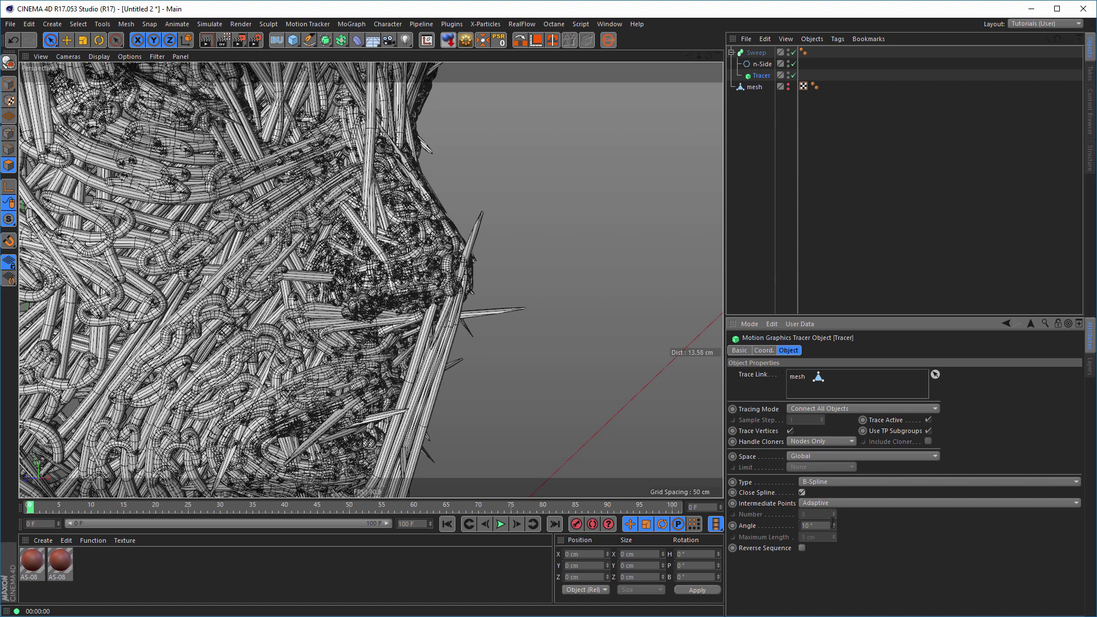
click(830, 503)
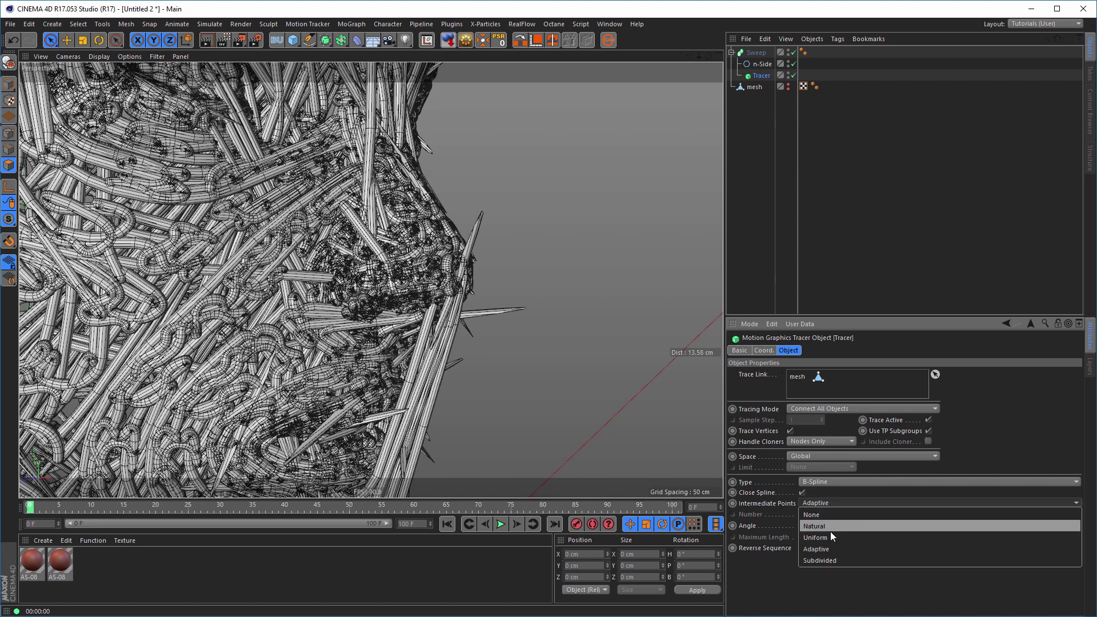
click(841, 526)
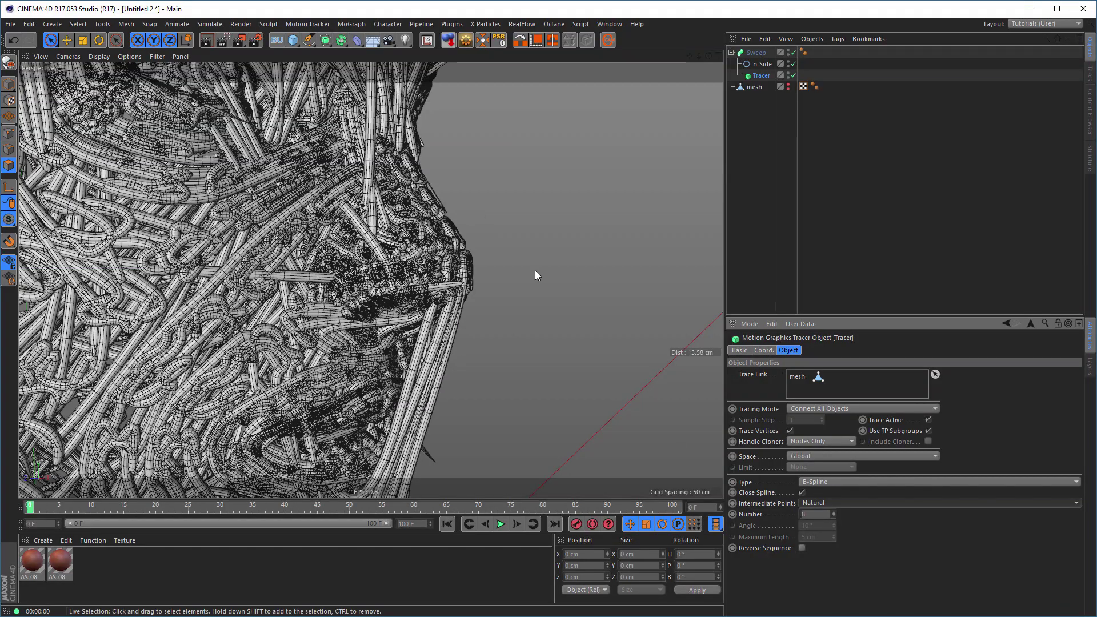
scroll(468, 272, up, 2)
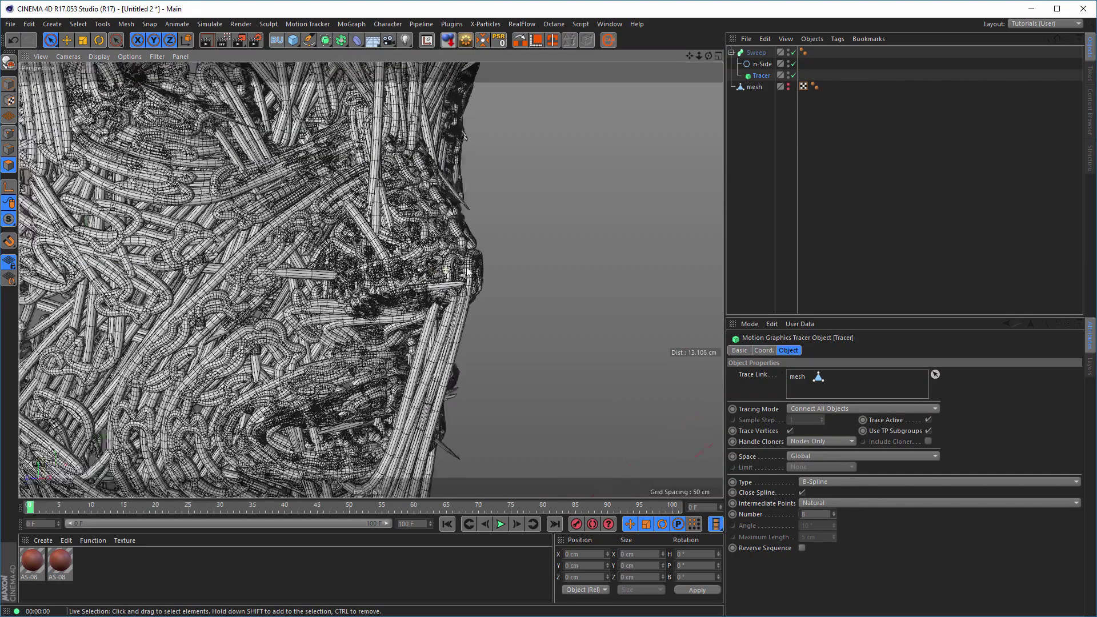
scroll(467, 272, down, 10)
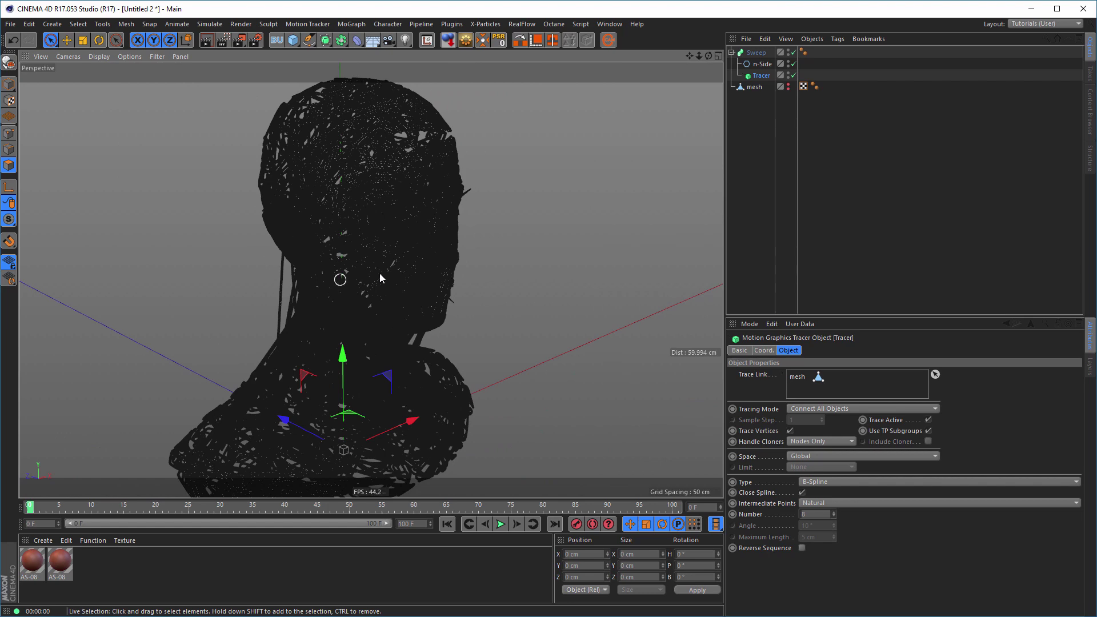
mouse_move(380, 275)
alt+mouse_down()
mouse_move(437, 279)
mouse_move(406, 245)
mouse_move(382, 262)
alt+mouse_up()
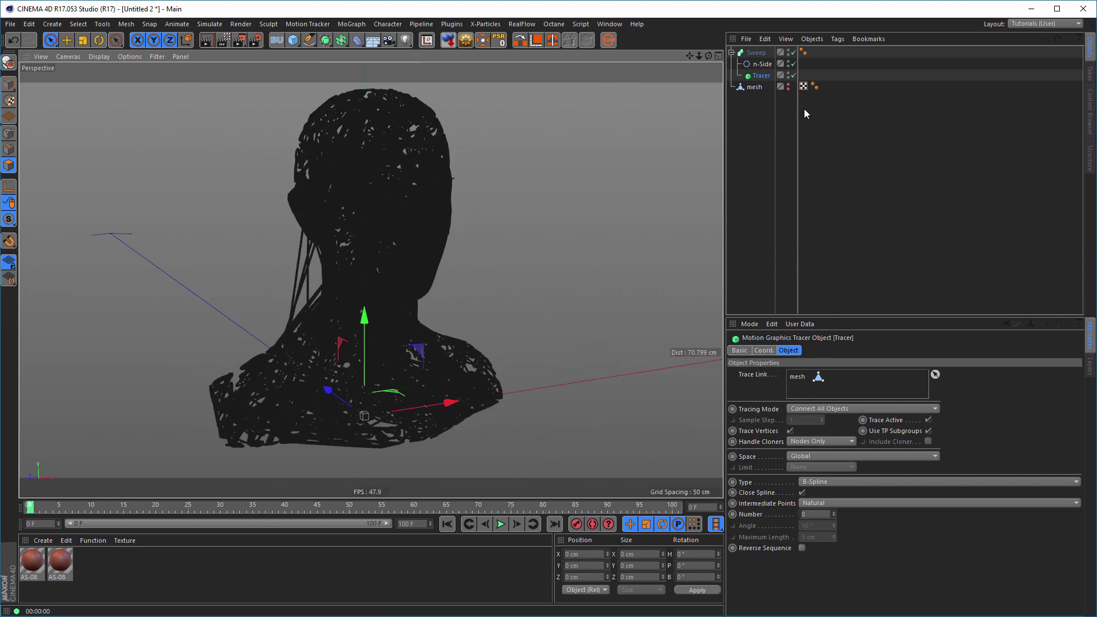
Step: Reduce the n-Side radius to 0.05 cm and render a preview of the finer wires
click(762, 64)
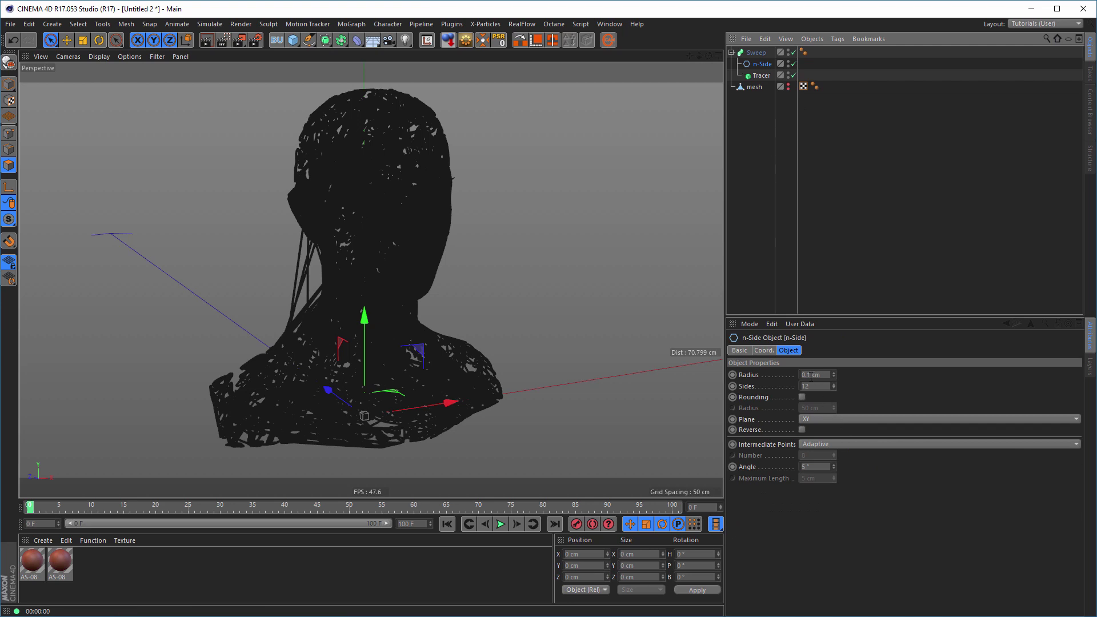
drag(807, 374, 866, 375)
text(05)
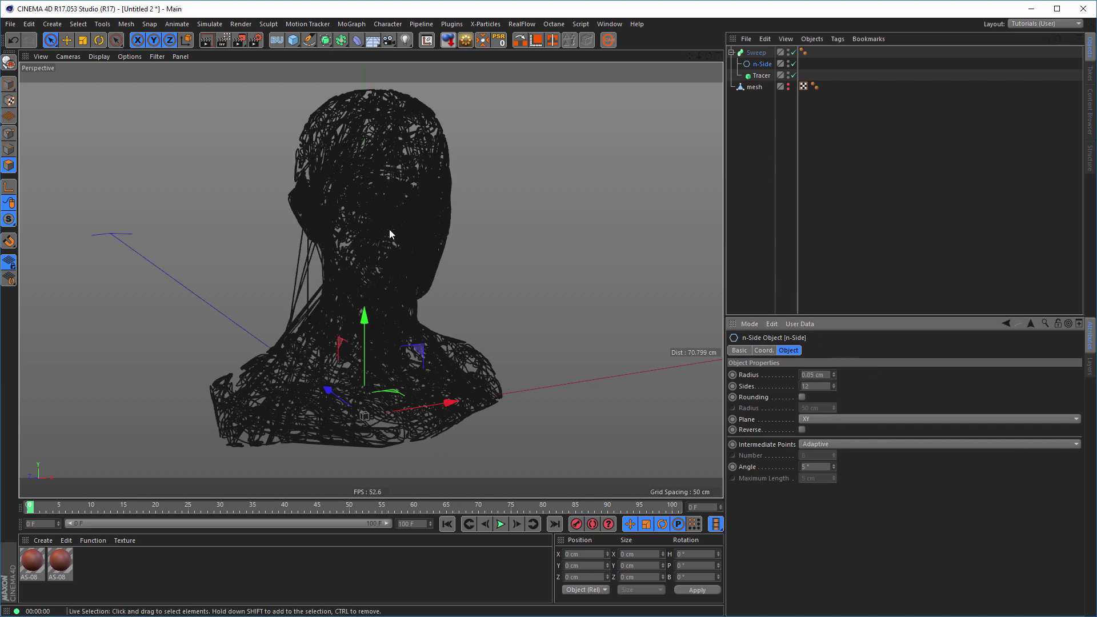
key(ctrl+r)
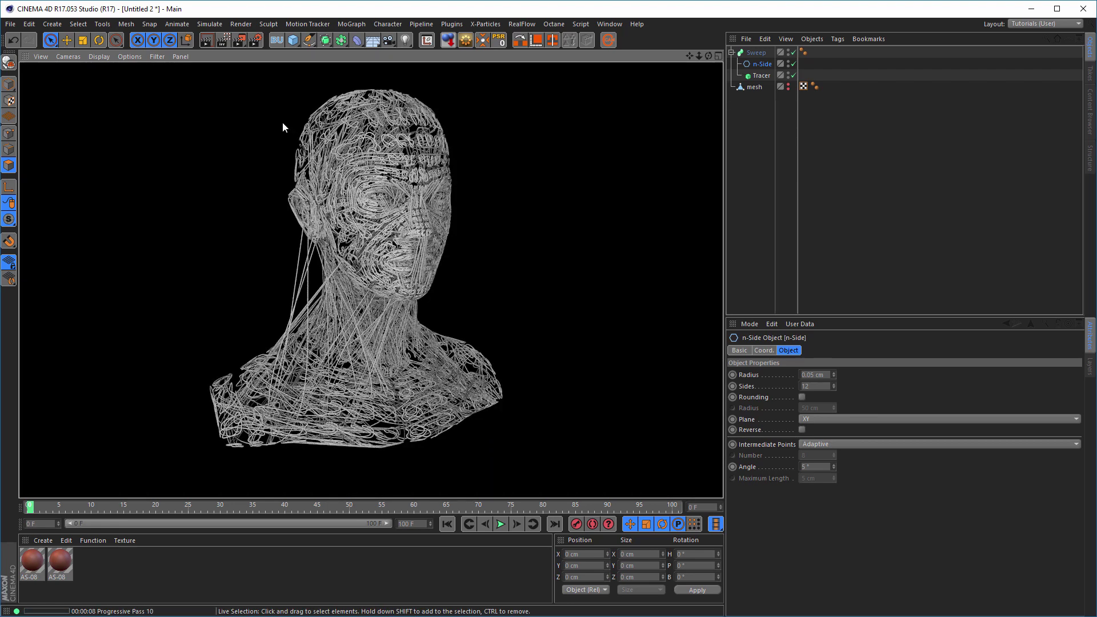
click(758, 125)
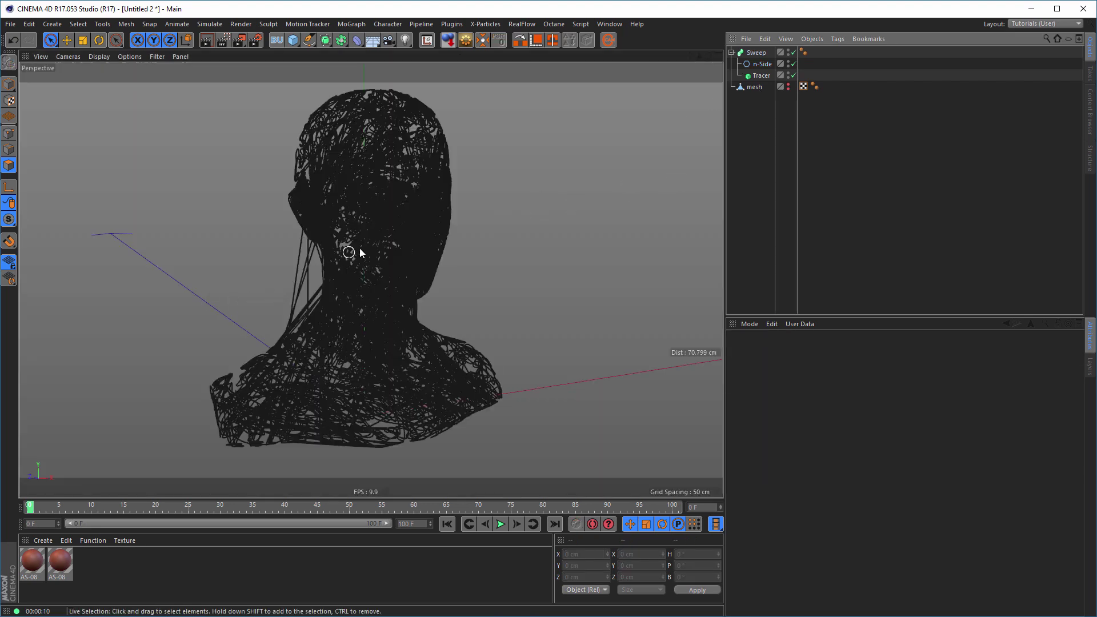
Step: Bake the Sweep with Current State to Object, then disable the original Sweep, n-Side and Tracer
mouse_move(362, 252)
alt+mouse_down()
mouse_move(451, 247)
mouse_move(361, 242)
alt+mouse_up()
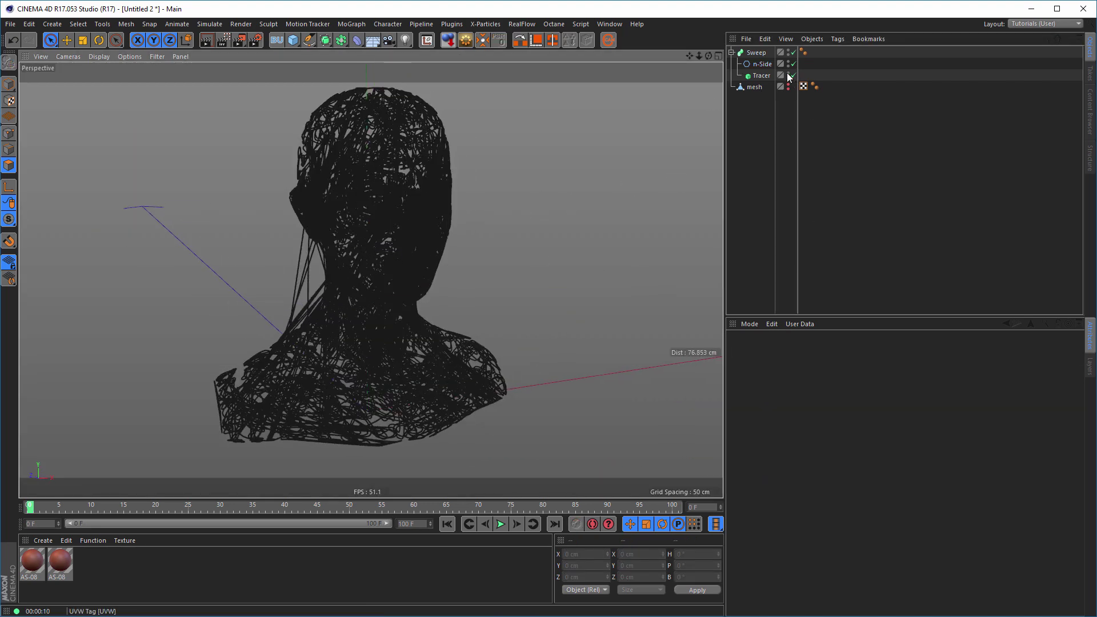
click(758, 53)
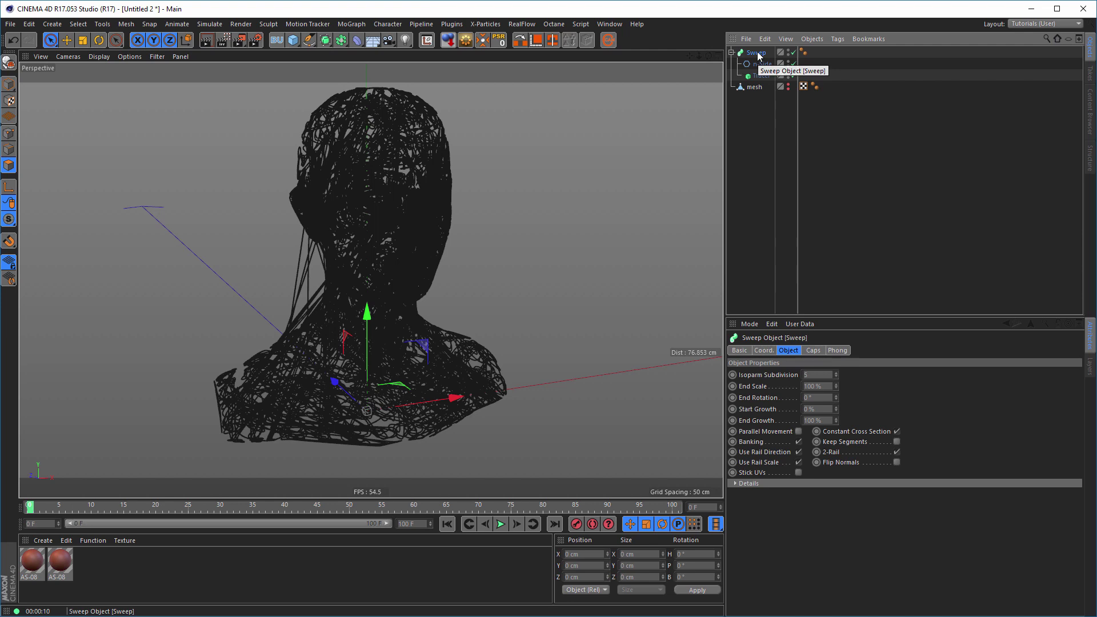
right_click(759, 54)
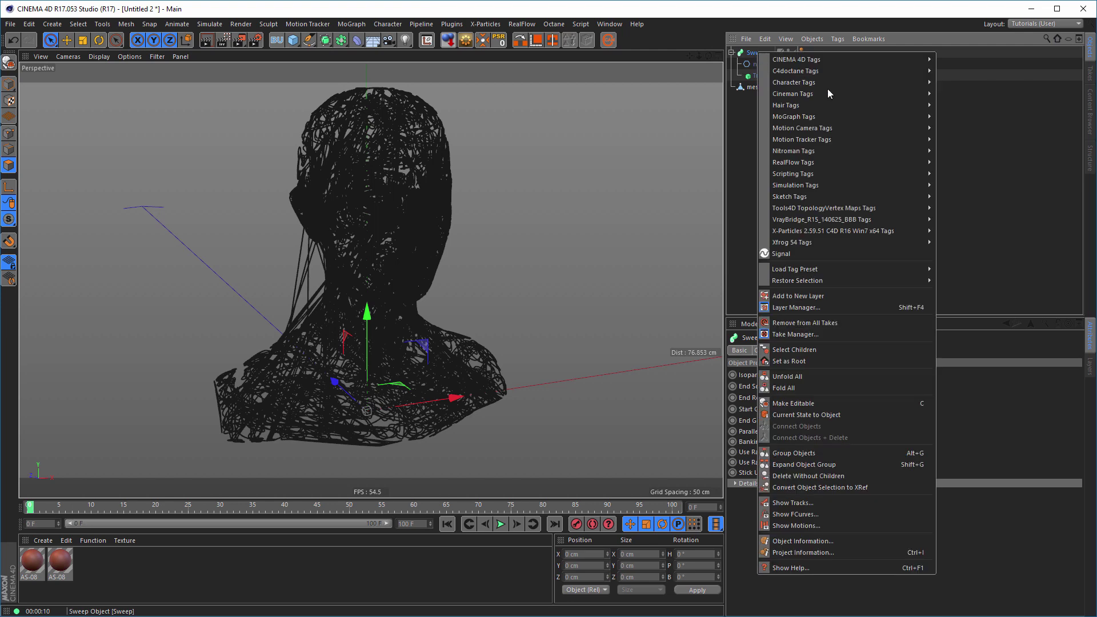
click(800, 414)
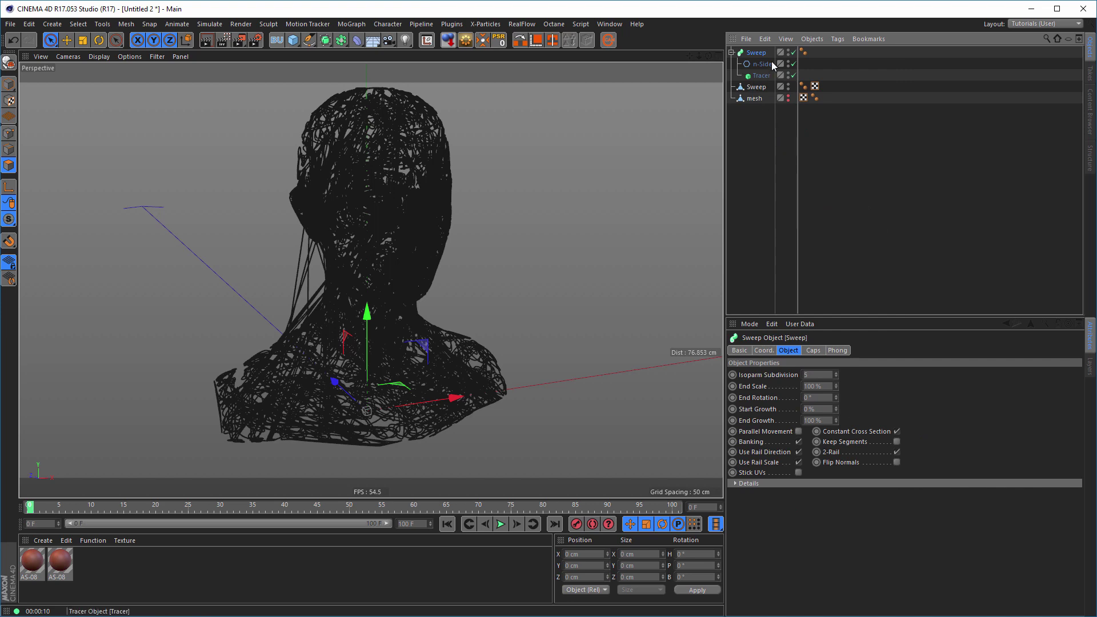
drag(790, 52, 793, 75)
click(737, 53)
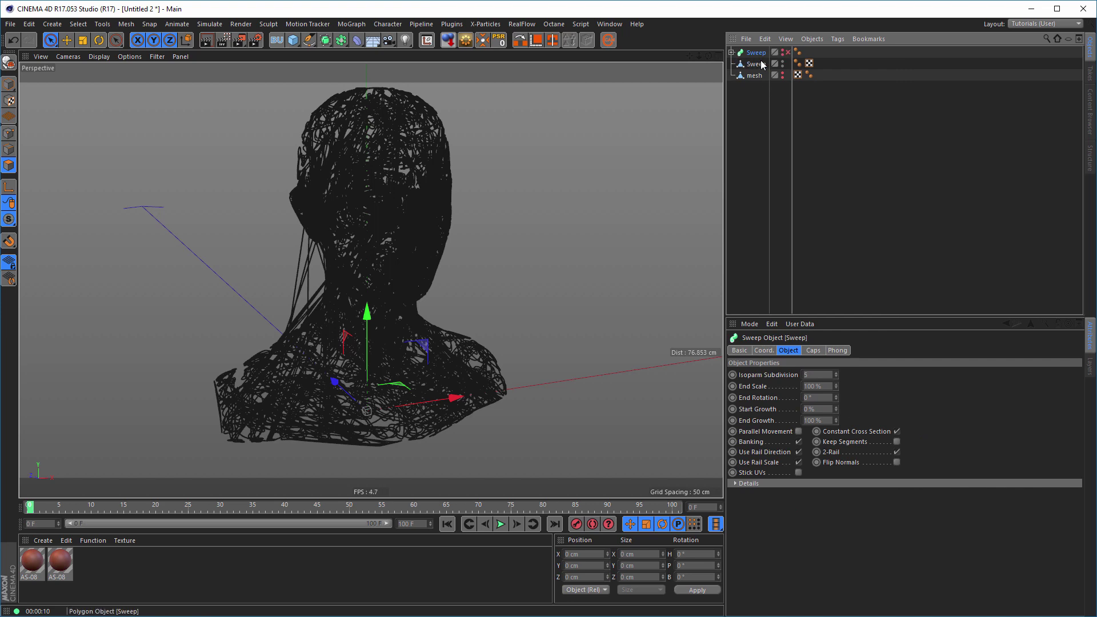
click(755, 65)
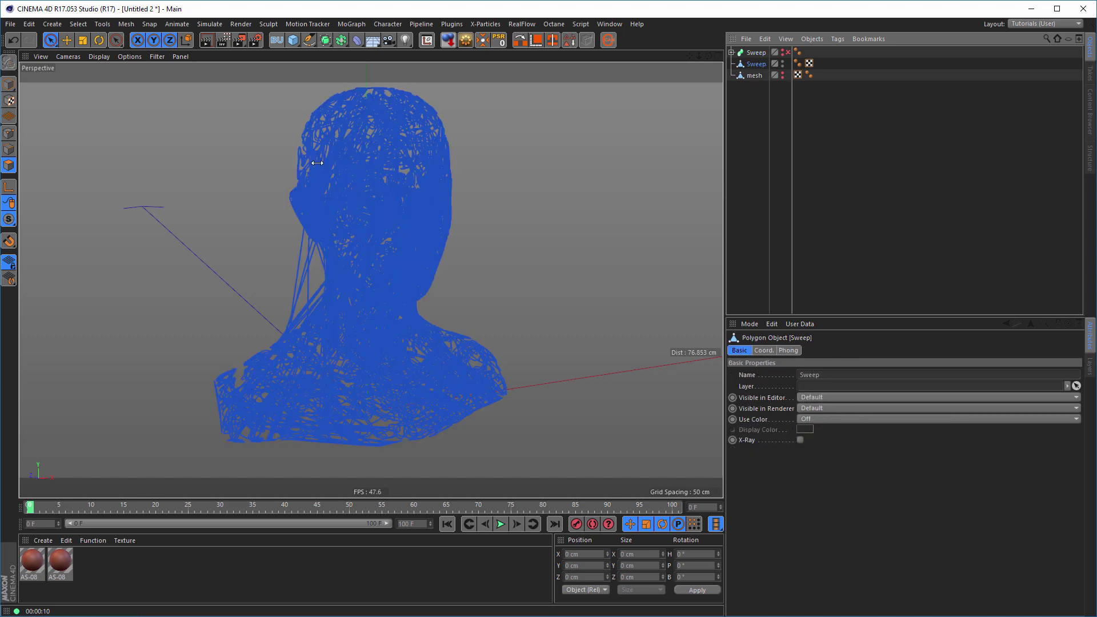
click(9, 83)
alt+drag(433, 285, 458, 198)
click(790, 237)
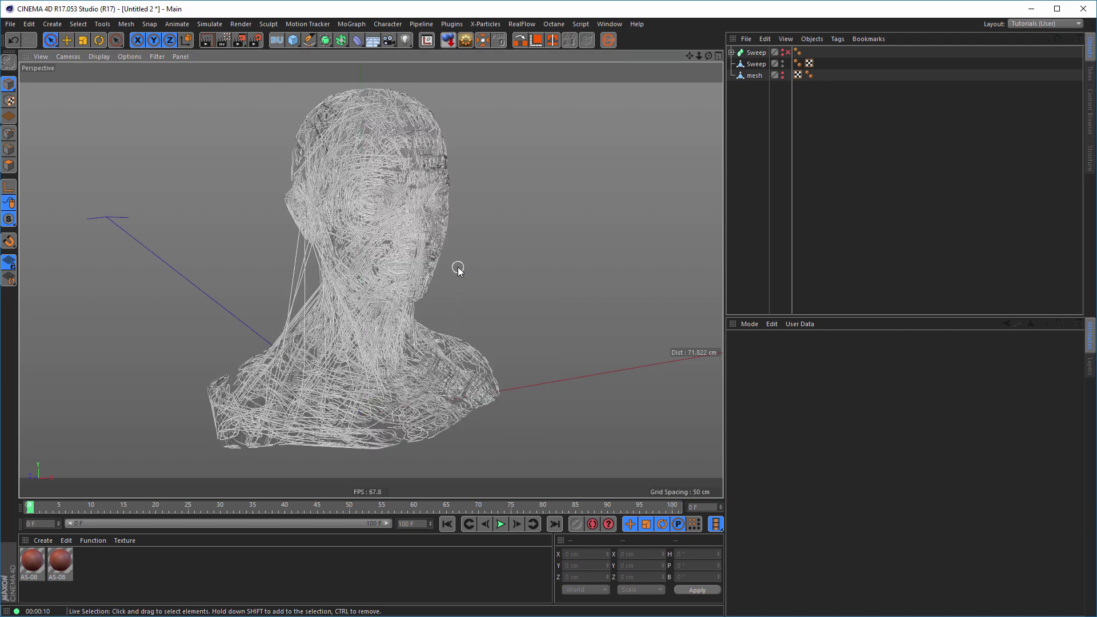
alt+drag(458, 268, 476, 296)
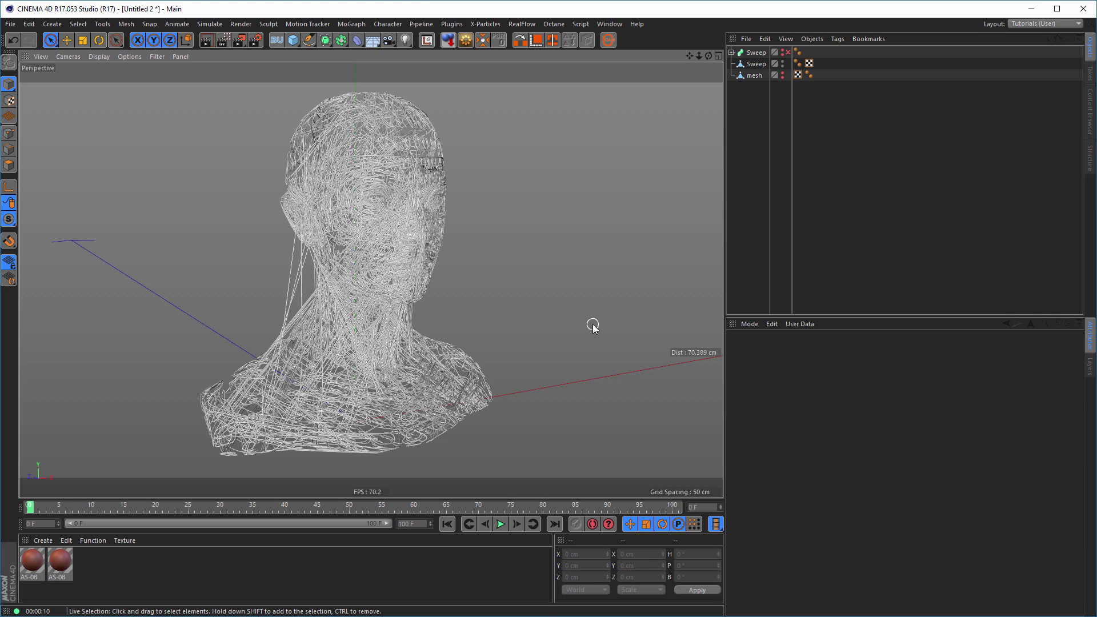
scroll(379, 210, down, 1)
alt+drag(380, 210, 437, 204)
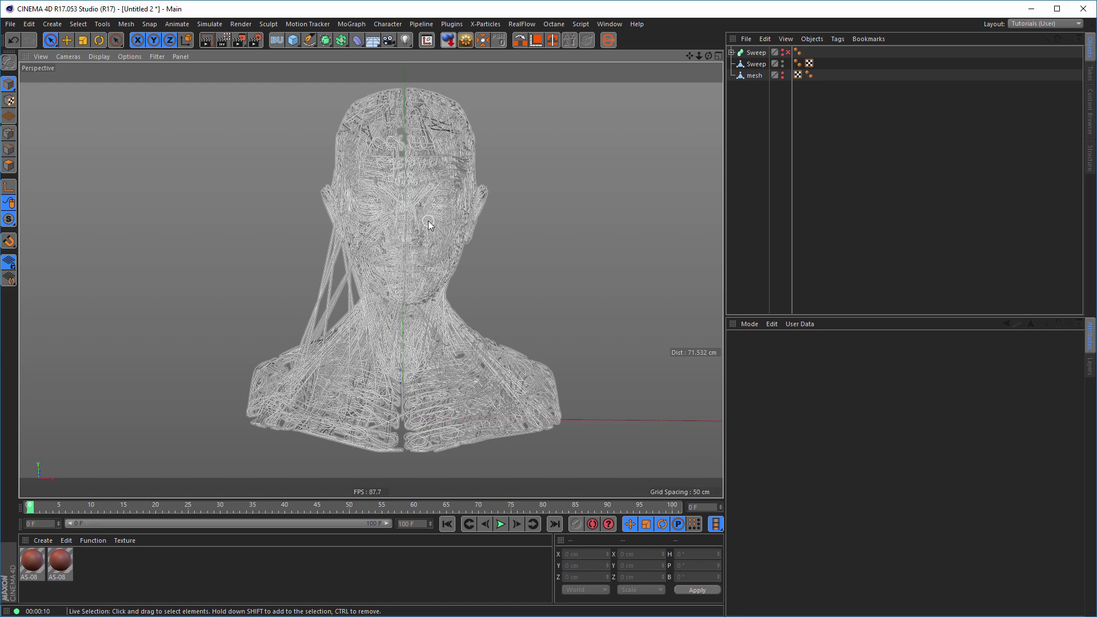
alt+drag(426, 225, 402, 224)
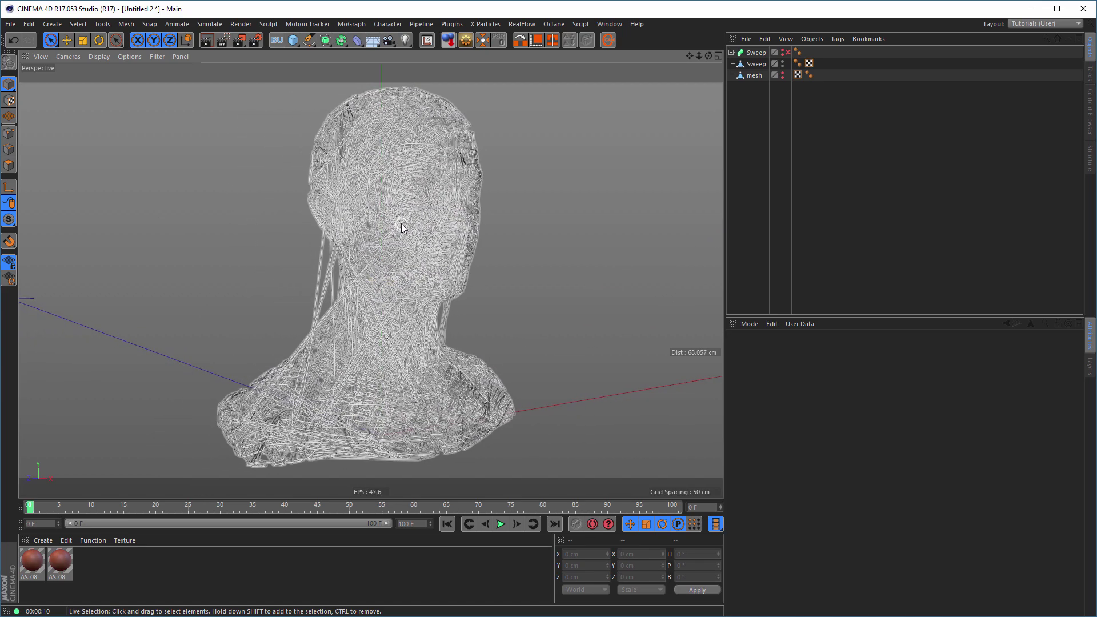